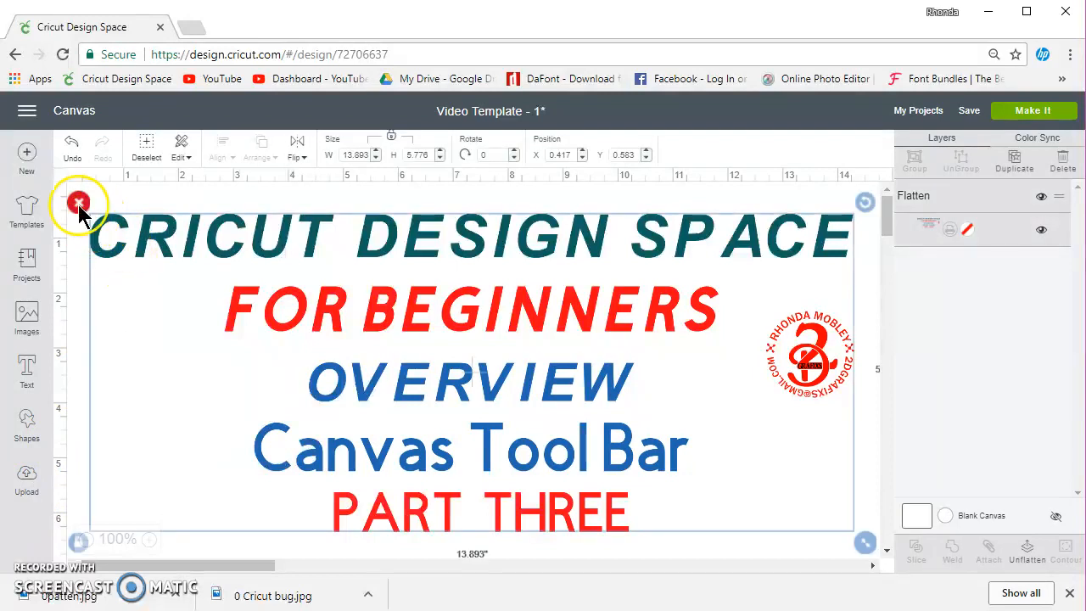
Step: Delete the flattened title design from the canvas and start a new image upload
left_click(78, 204)
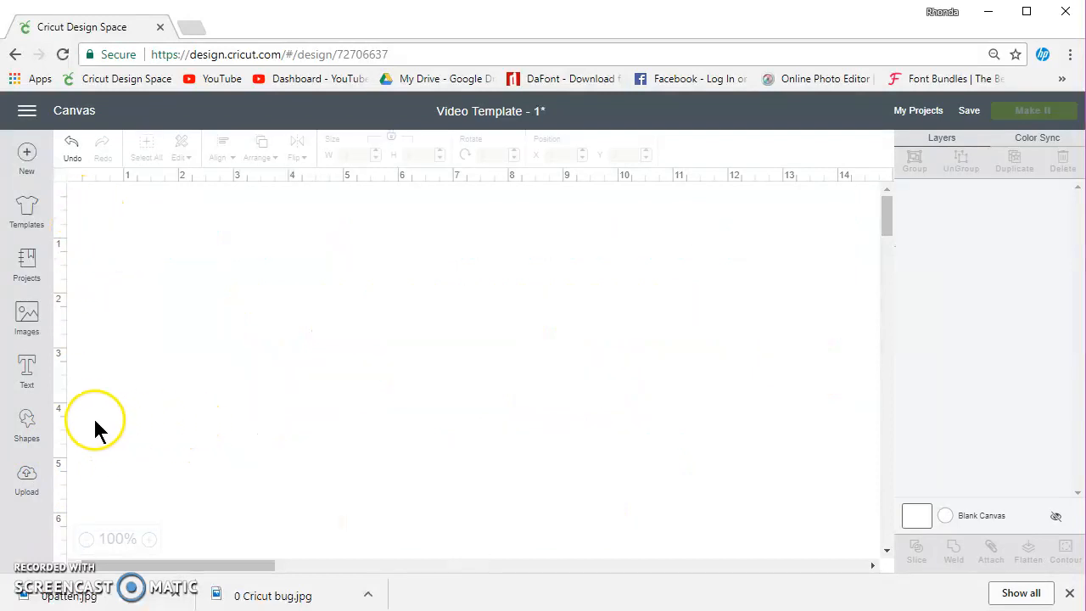
left_click(28, 480)
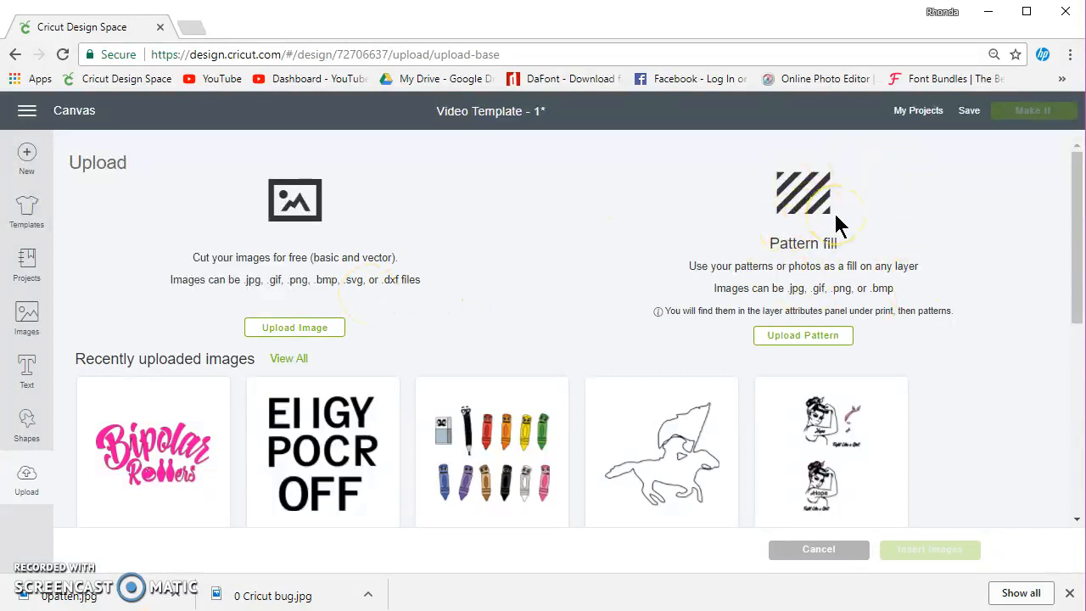
left_click(295, 330)
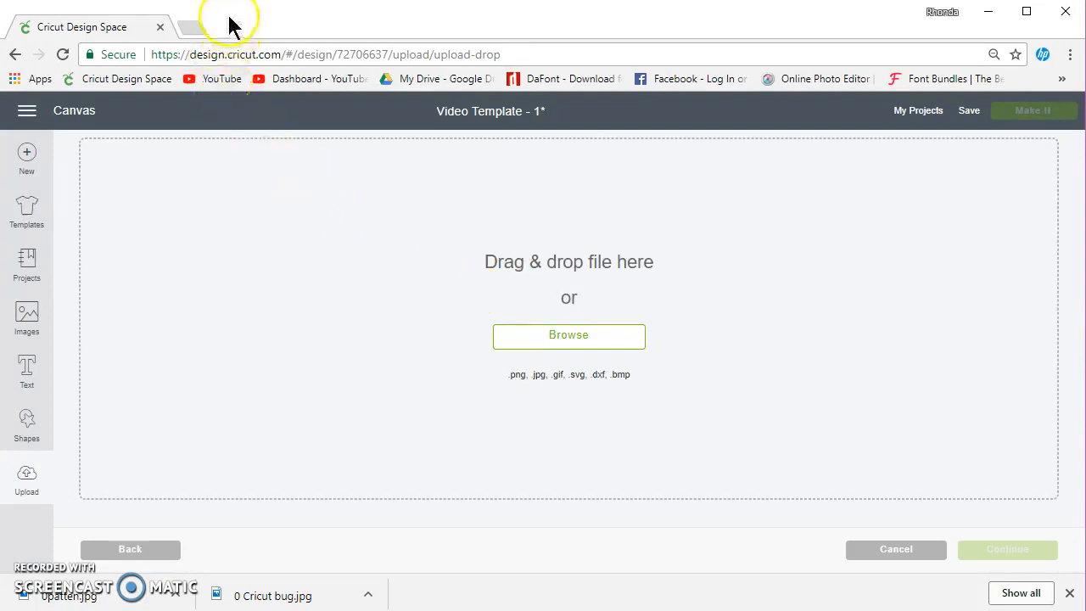
Step: Drop the snowman umbrella image from the desktop into the upload area, and return to the file selection page
left_click_drag(233, 25, 492, 28)
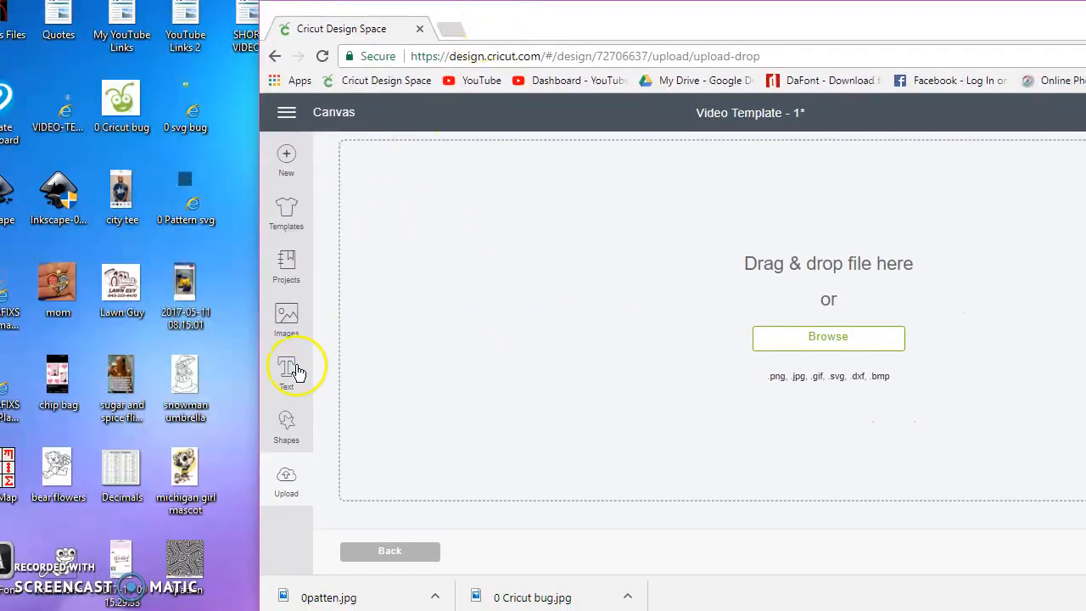
left_click_drag(185, 378, 811, 327)
left_click_drag(824, 25, 569, 9)
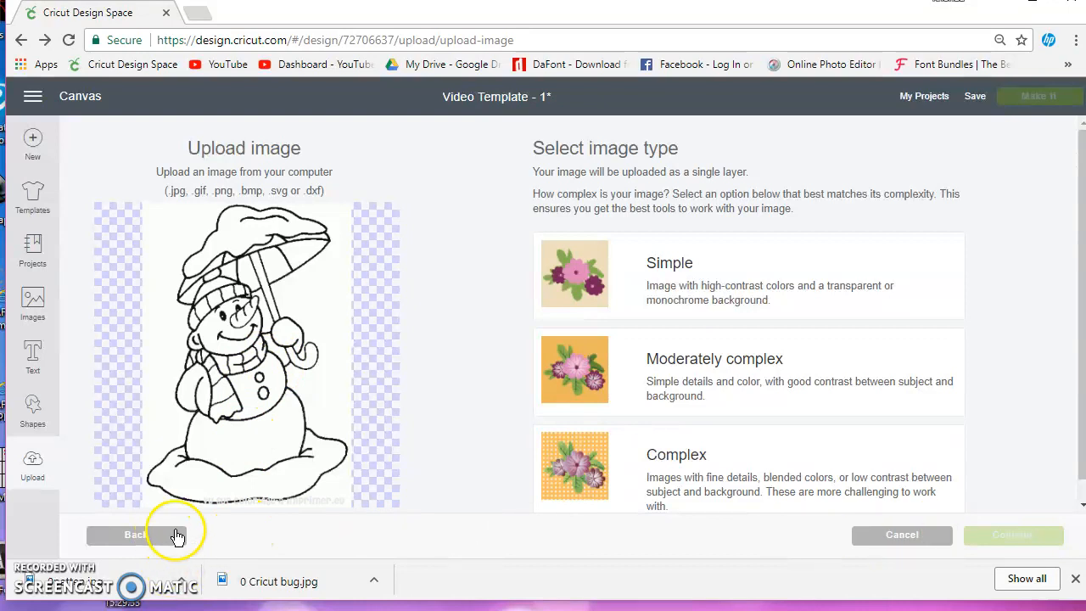
left_click(168, 539)
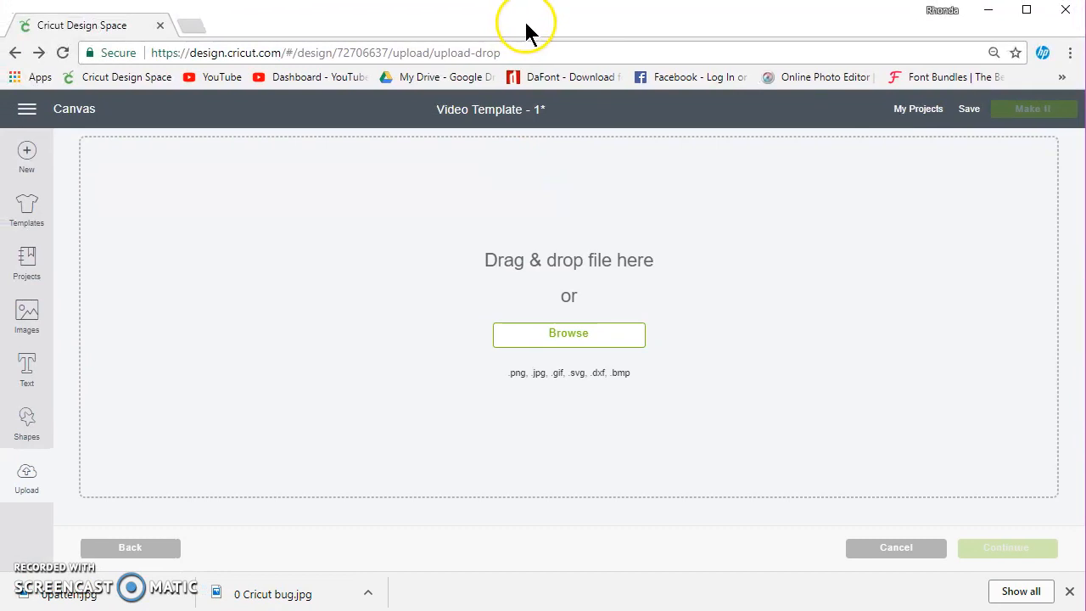
Step: Load the 0 Cricut bug image from the Desktop folder for upload and set its image type to Simple
left_click(572, 336)
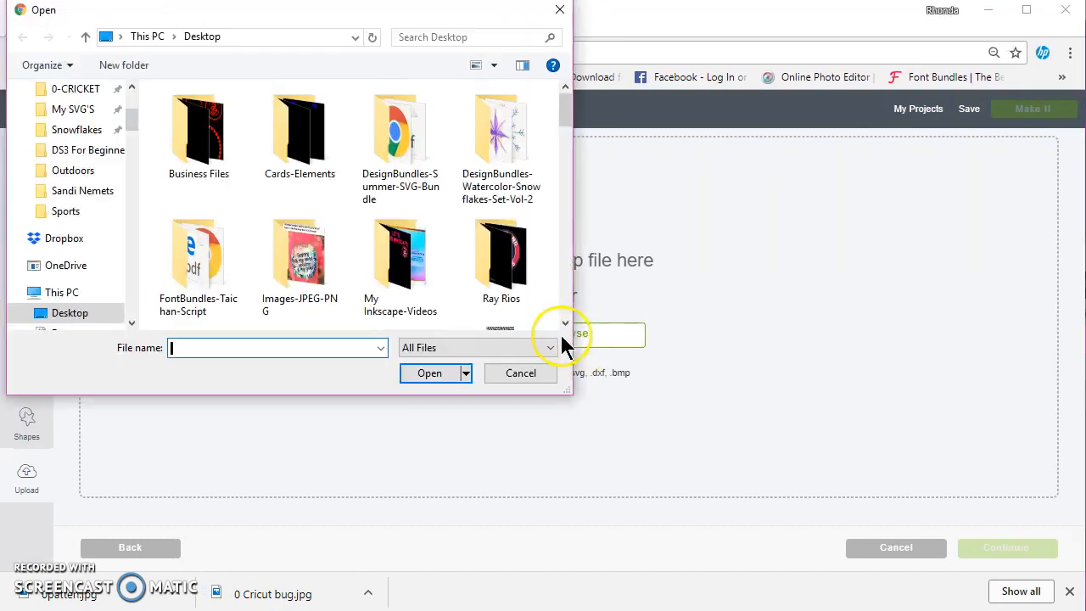
scroll(533, 255, "down", 5)
left_click(401, 128)
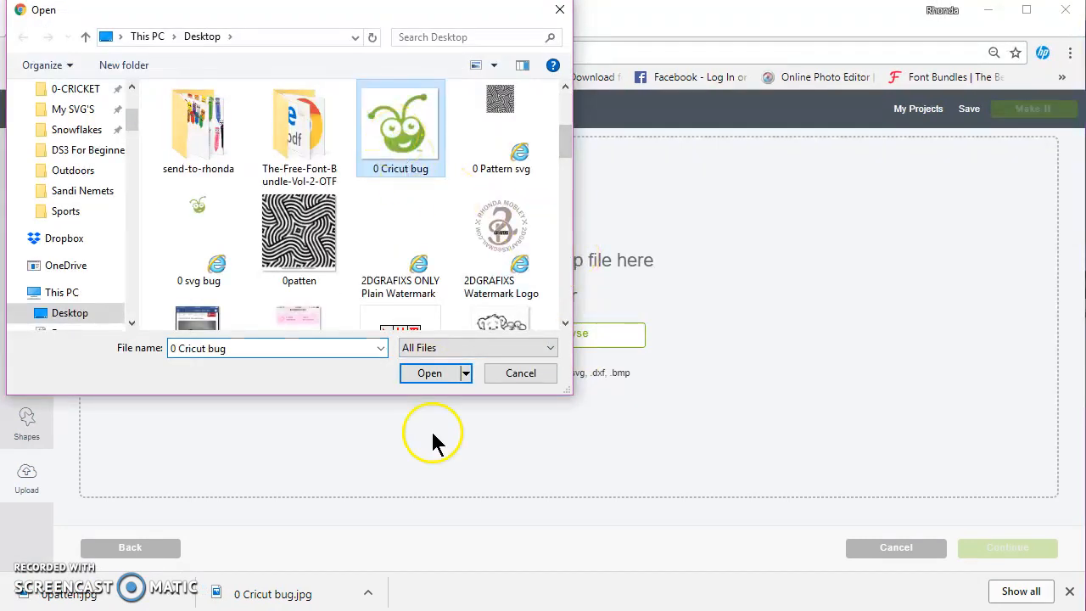
left_click(434, 375)
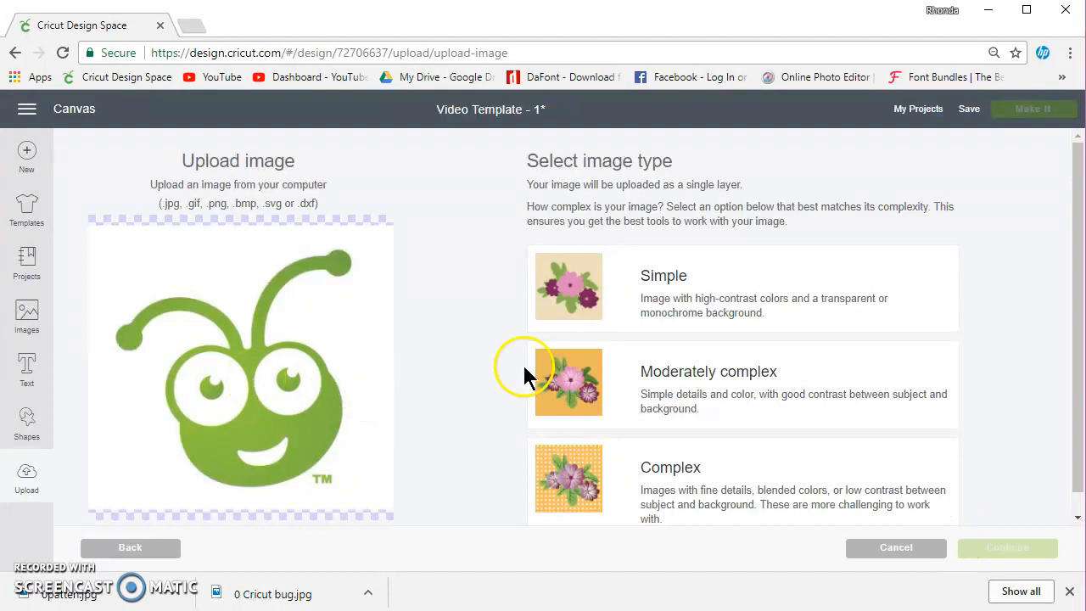
left_click(680, 313)
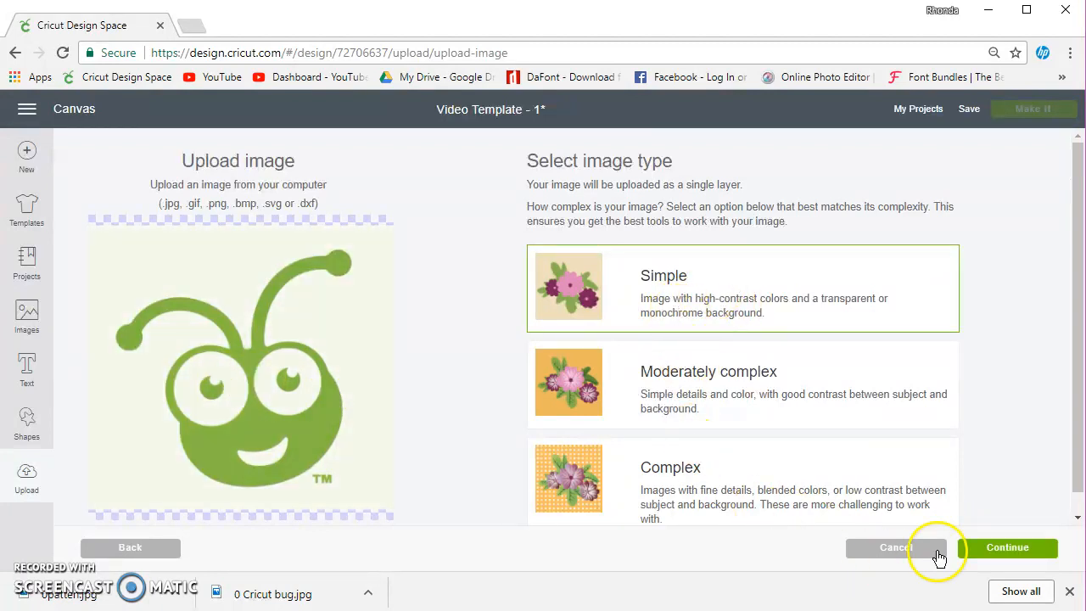
left_click(989, 548)
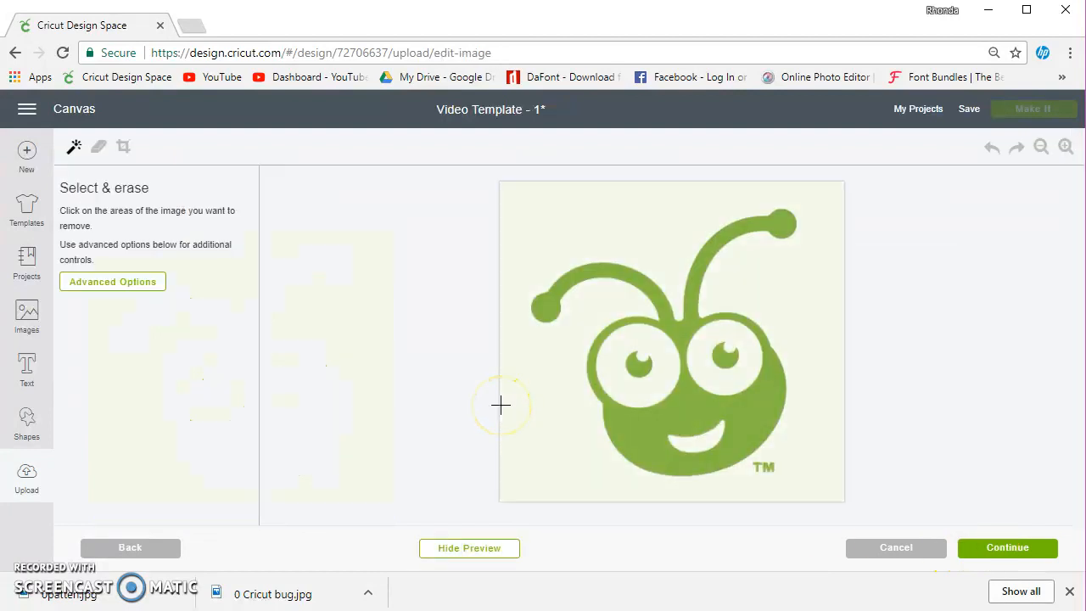
Step: Check the cut version of the bug with its background kept, and return to erasing with the Simple image type
left_click(1006, 546)
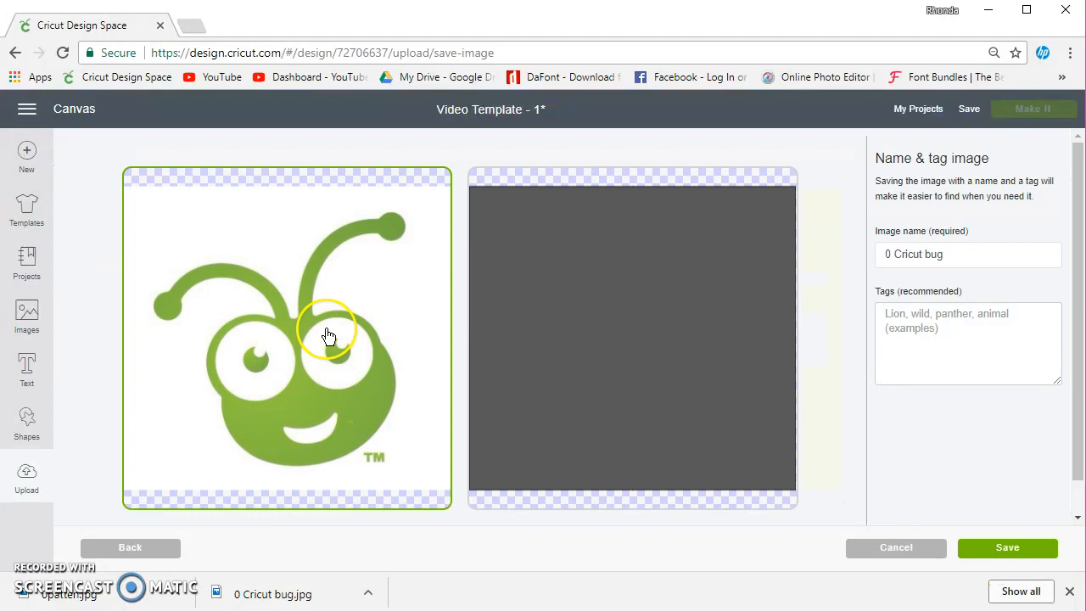
left_click(661, 291)
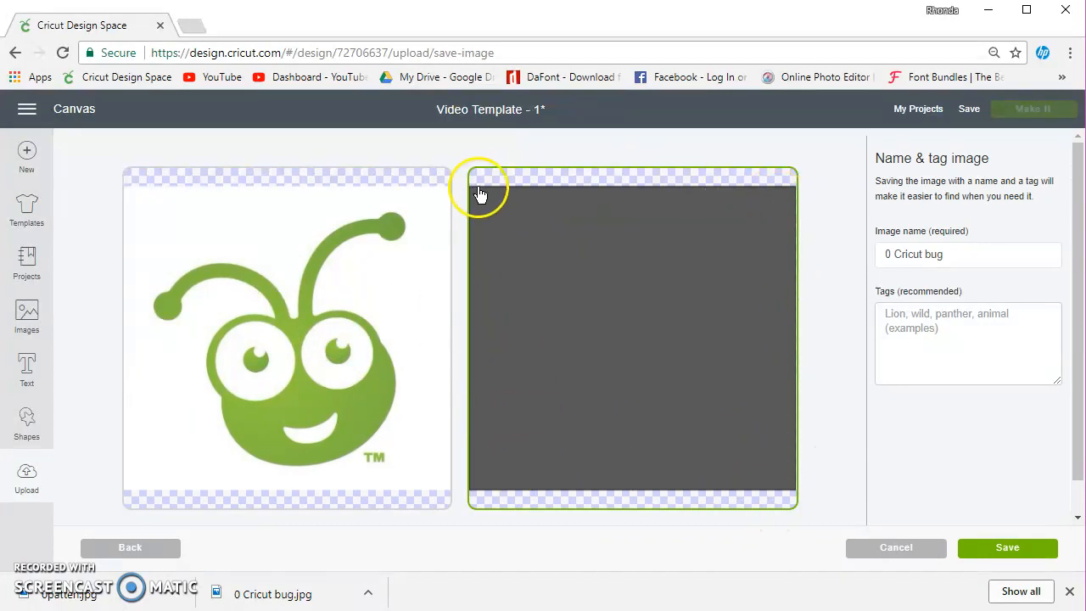
left_click(118, 549)
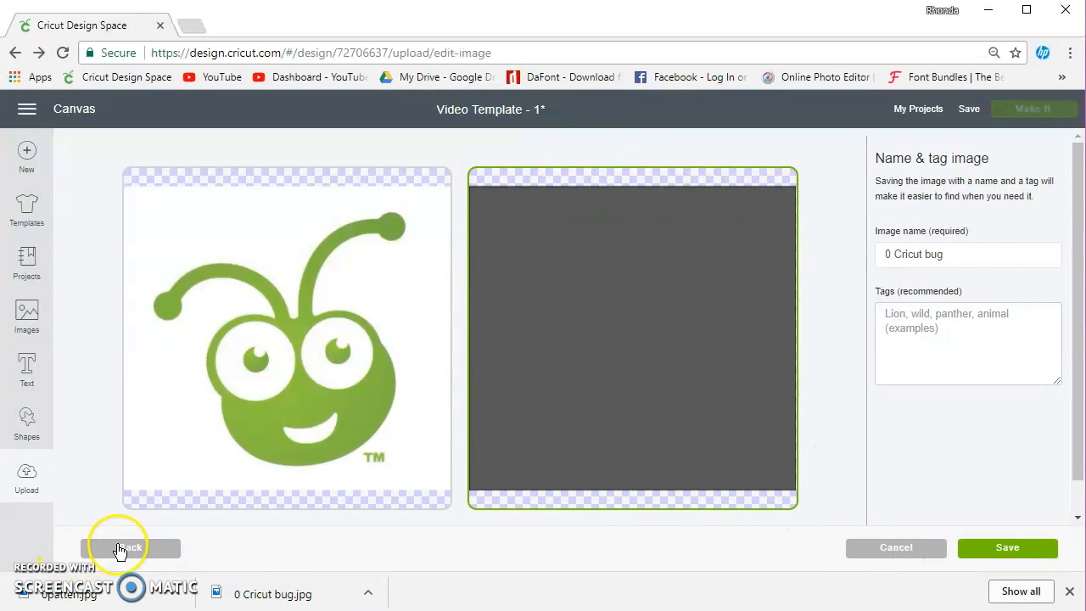
left_click(119, 550)
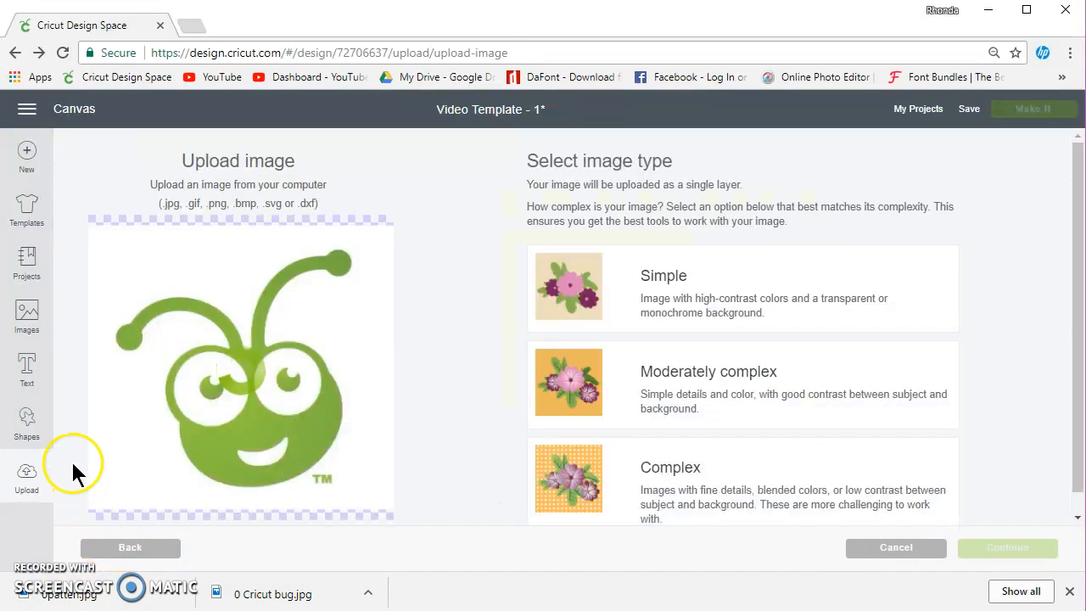
left_click(673, 297)
left_click(993, 546)
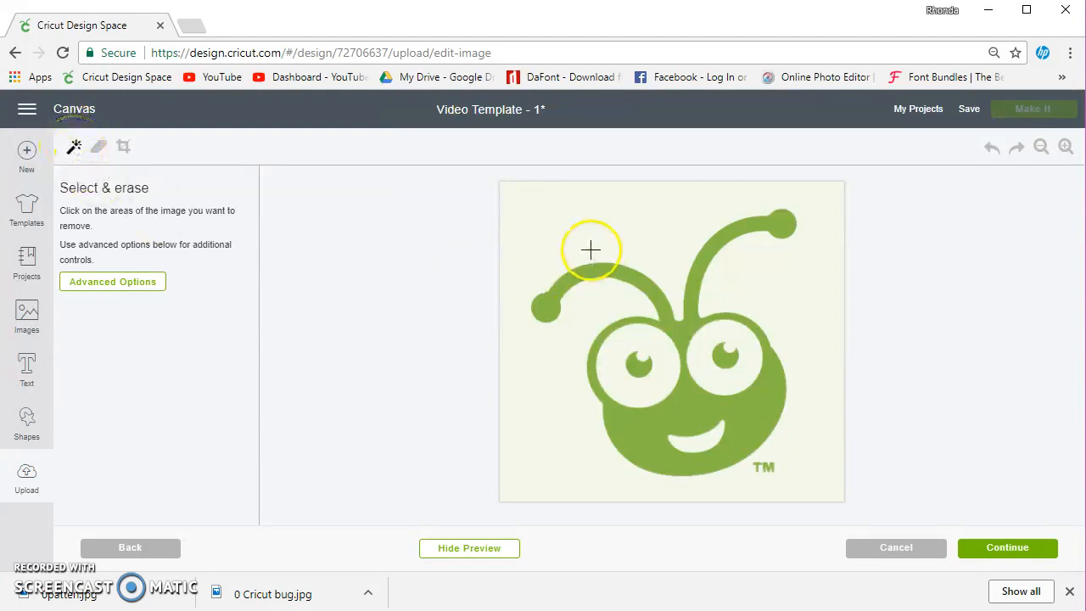
Step: Erase the background, both eye whites and the mouth from the bug image, and preview the cut shape
left_click(570, 212)
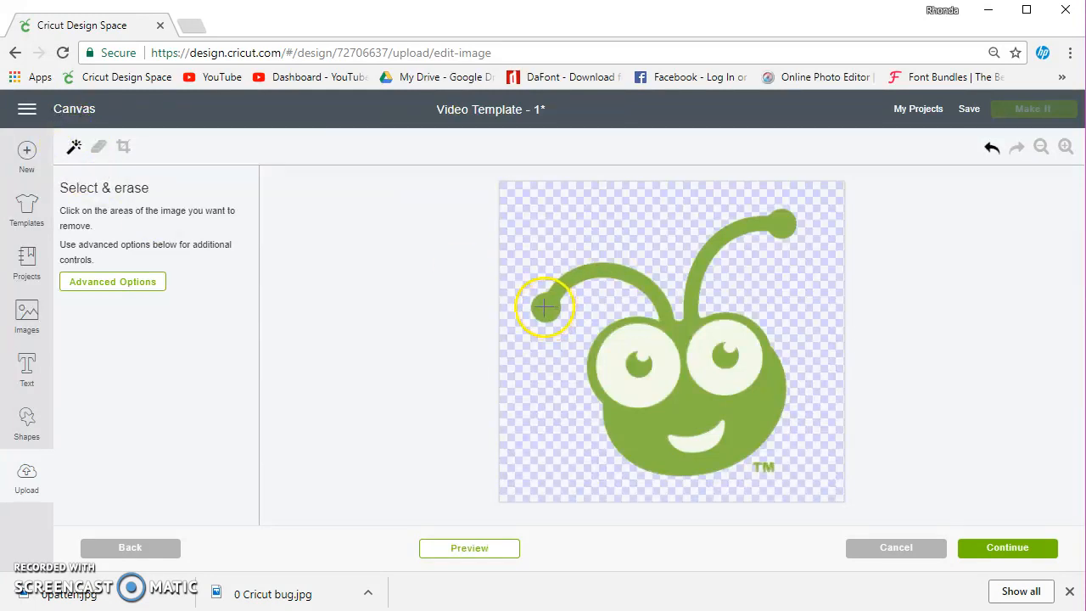
left_click(654, 380)
left_click(708, 389)
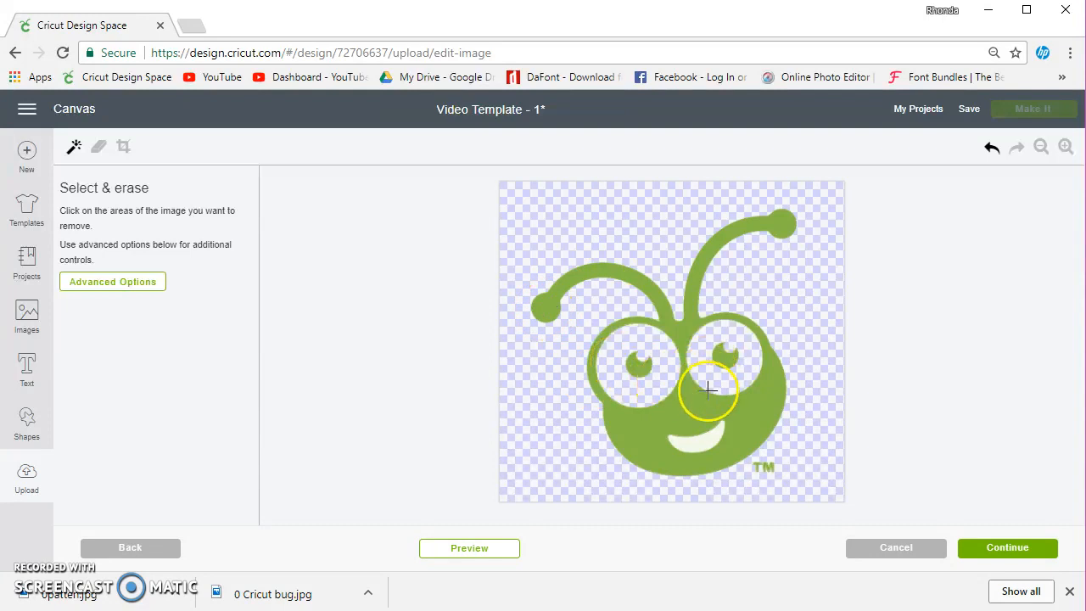
left_click(701, 443)
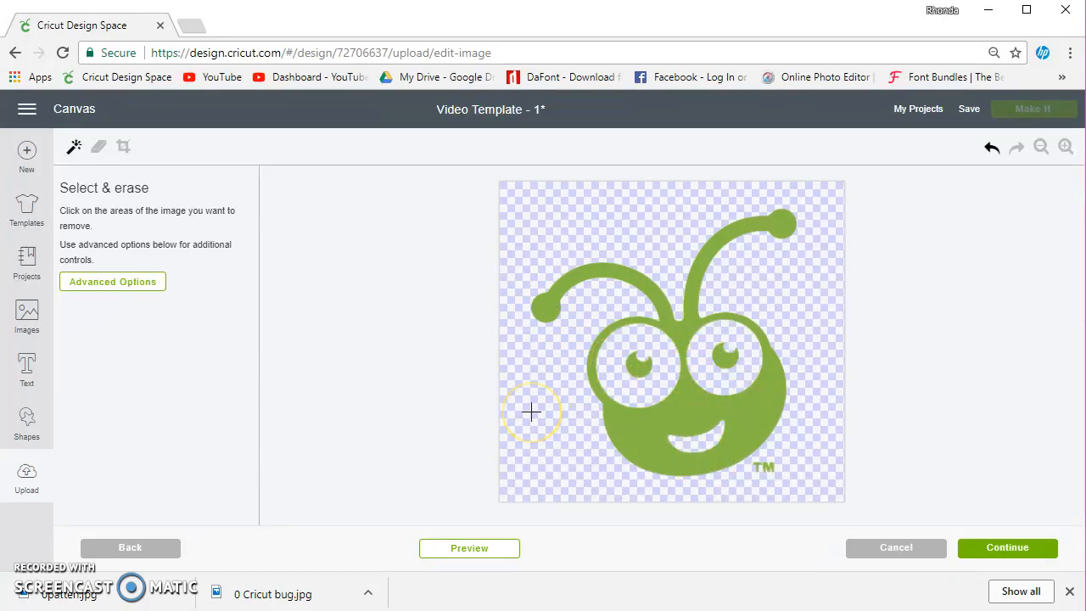
left_click(472, 549)
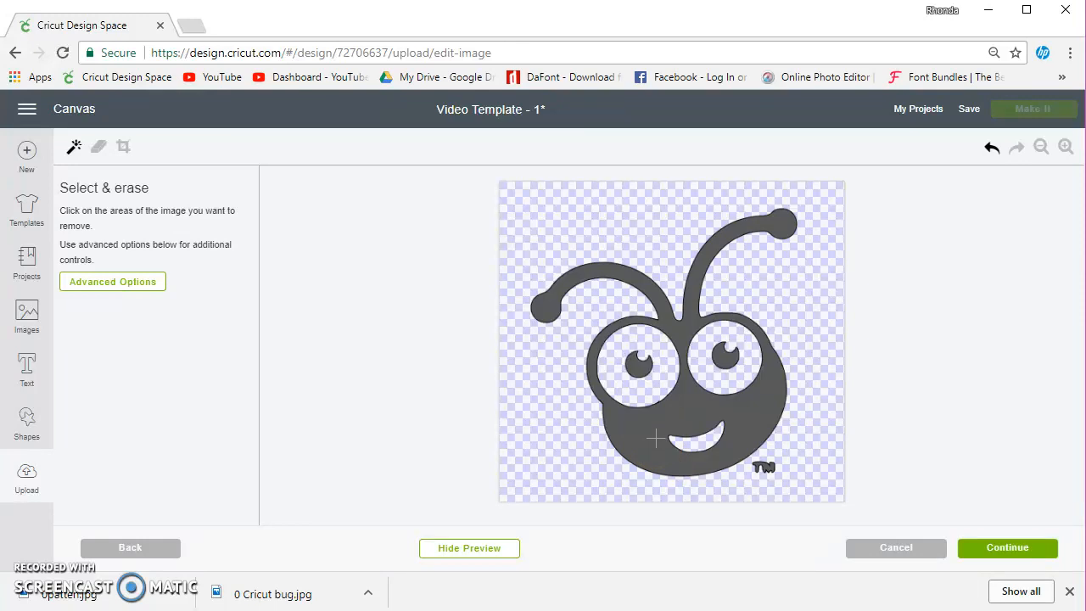
Step: Undo the erasures of the mouth, both eye whites and the background
left_click(992, 149)
left_click(991, 151)
left_click(991, 151)
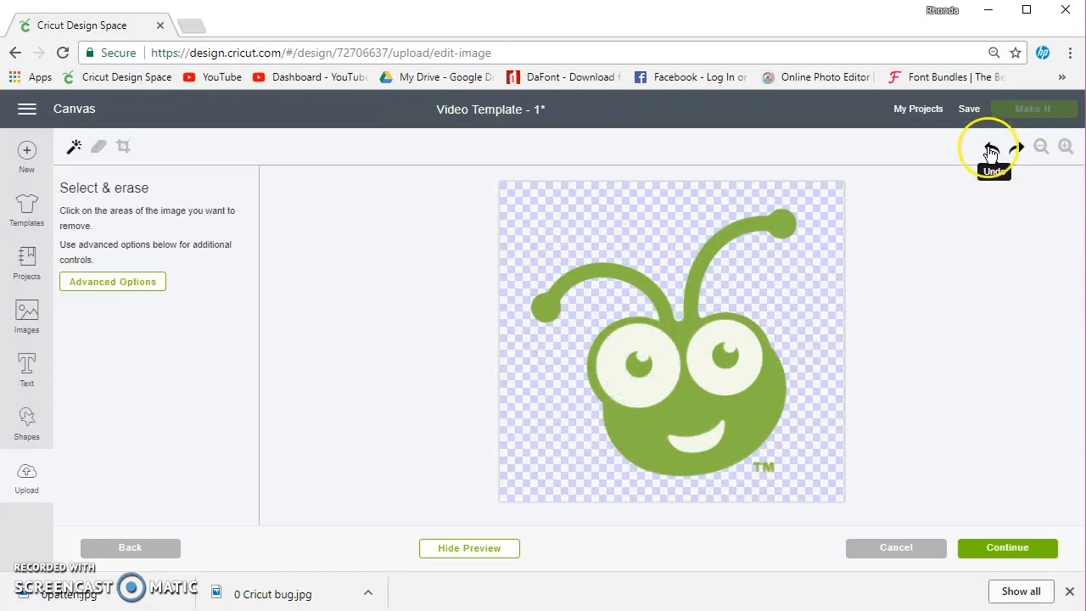
left_click(991, 151)
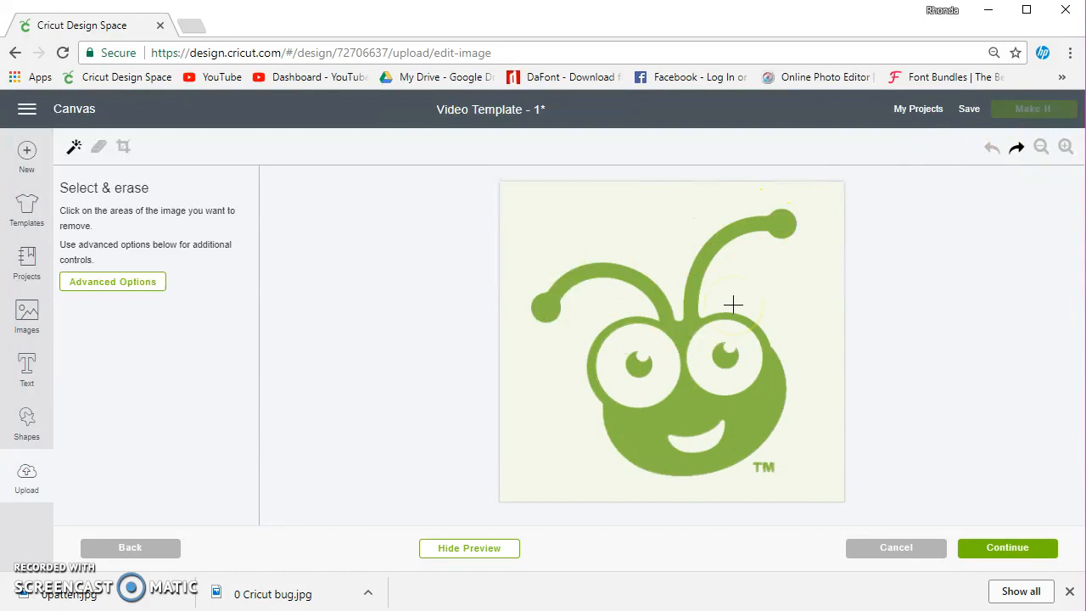
Step: Remove the background, the whites of both eyes and the mouth from the bug image and continue to the naming page
left_click(642, 217)
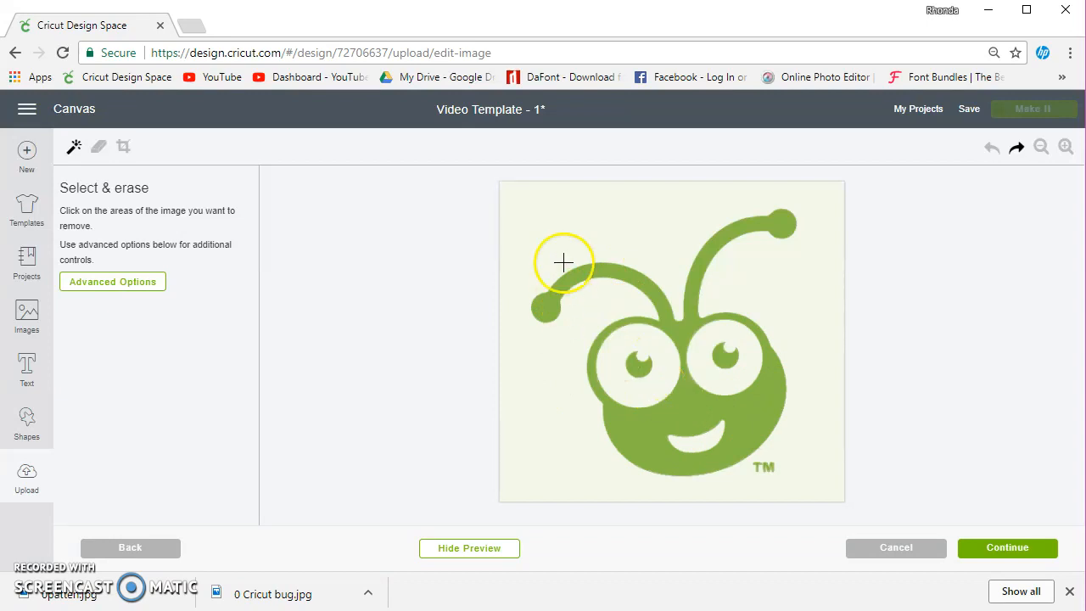
left_click(575, 381)
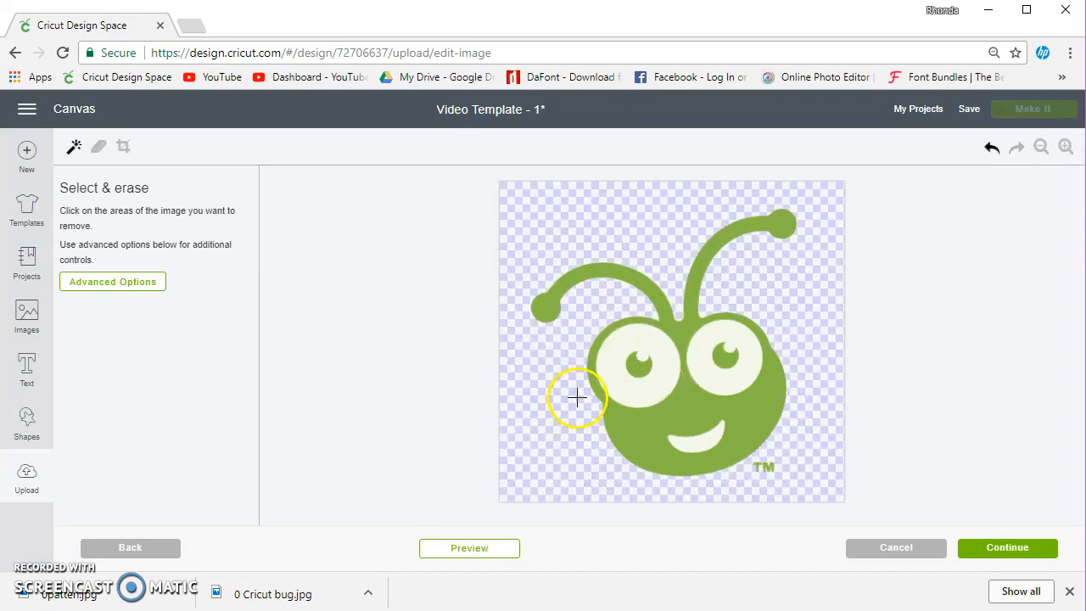
left_click(609, 370)
left_click(701, 442)
left_click(1007, 549)
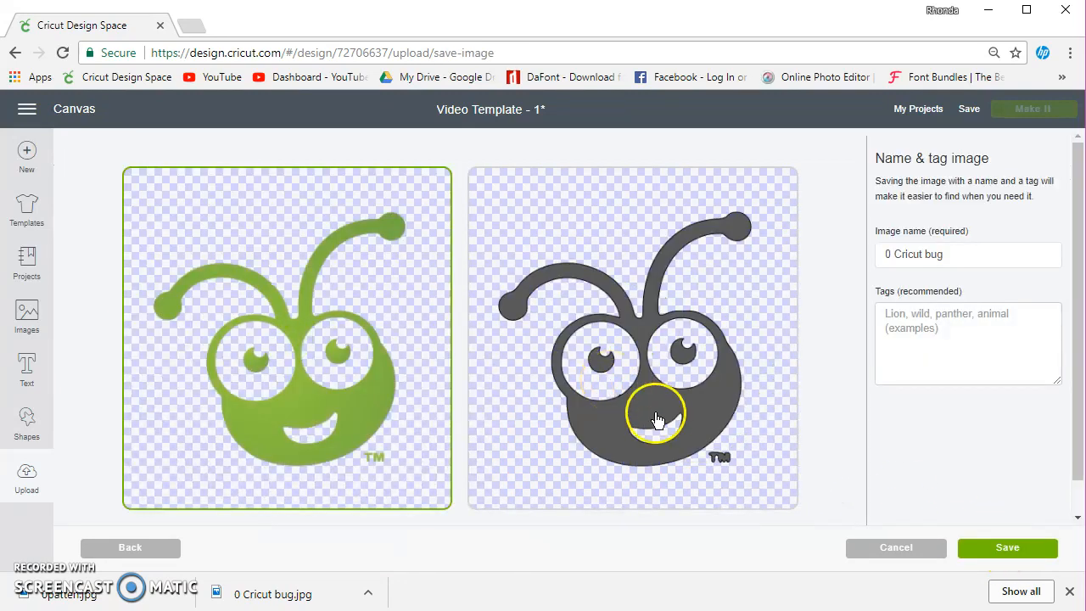
Step: Compare the cut and full-color versions of 0 Cricut bug, and save the upload as the green full-color version
left_click(611, 424)
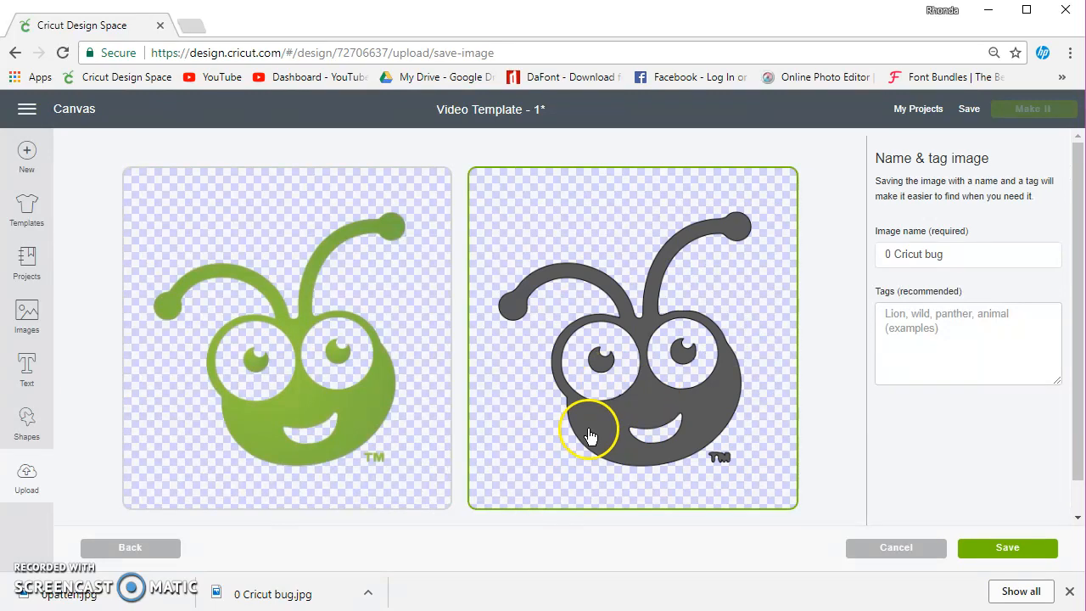
left_click(304, 305)
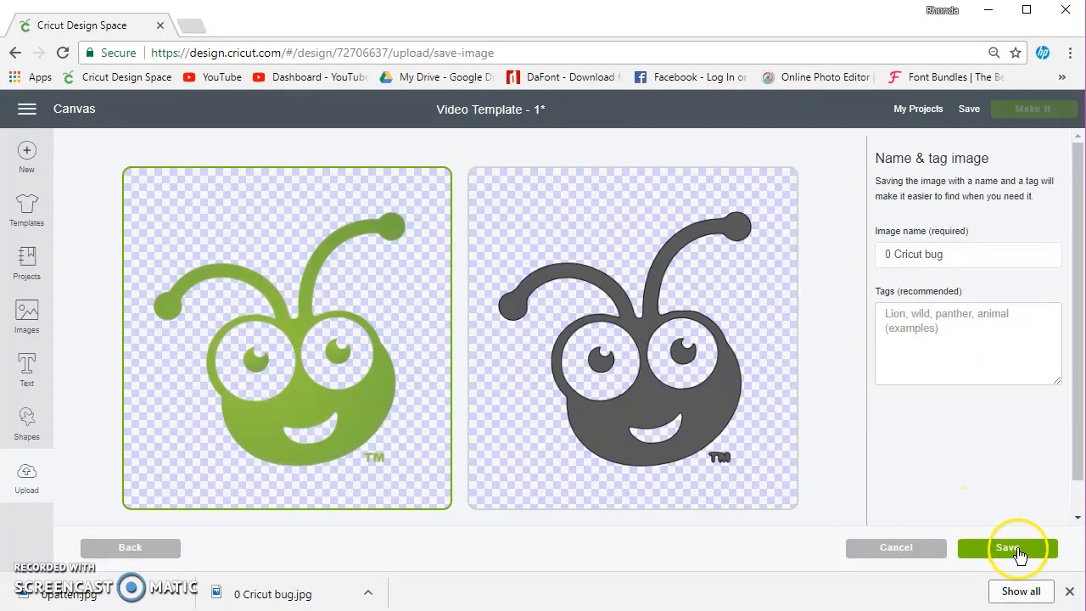
left_click(1014, 549)
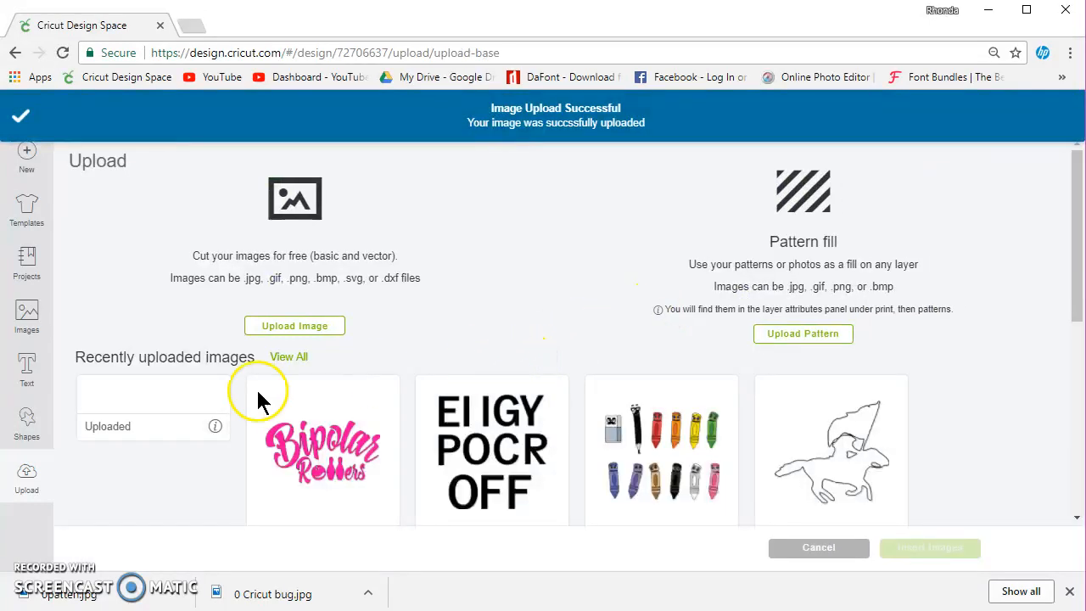
Step: Insert the uploaded bug image into the canvas and move it to about X 3.68, Y 1.49
left_click(174, 420)
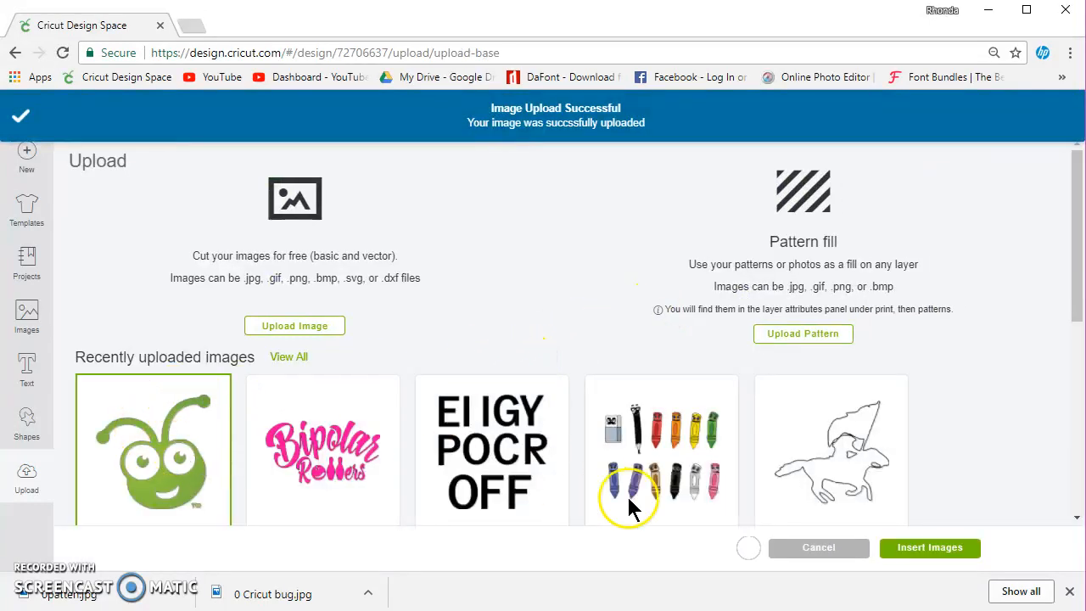
left_click(923, 547)
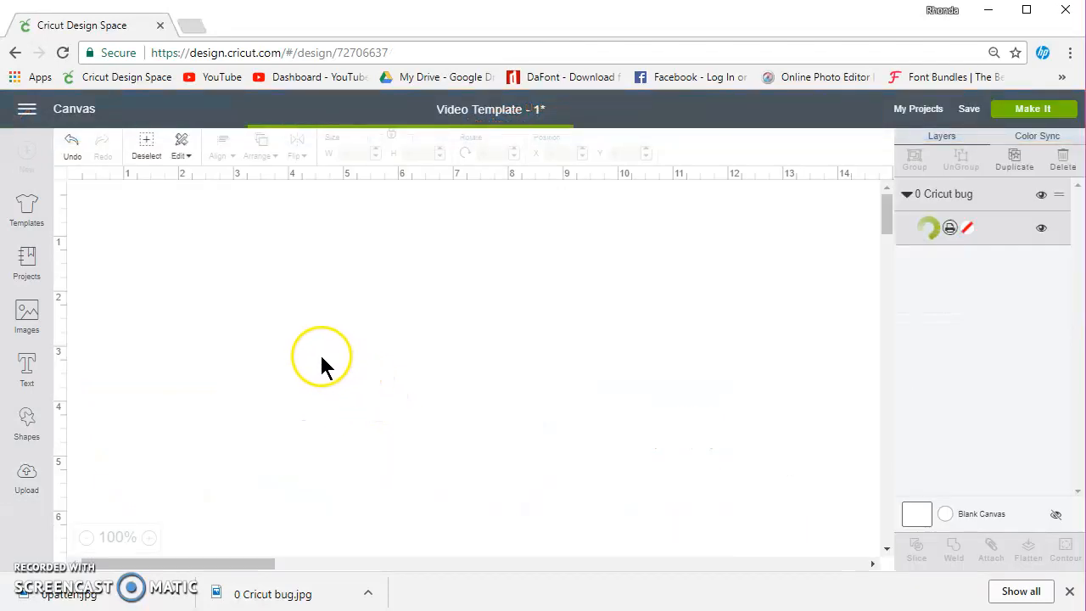
left_click_drag(376, 432, 359, 291)
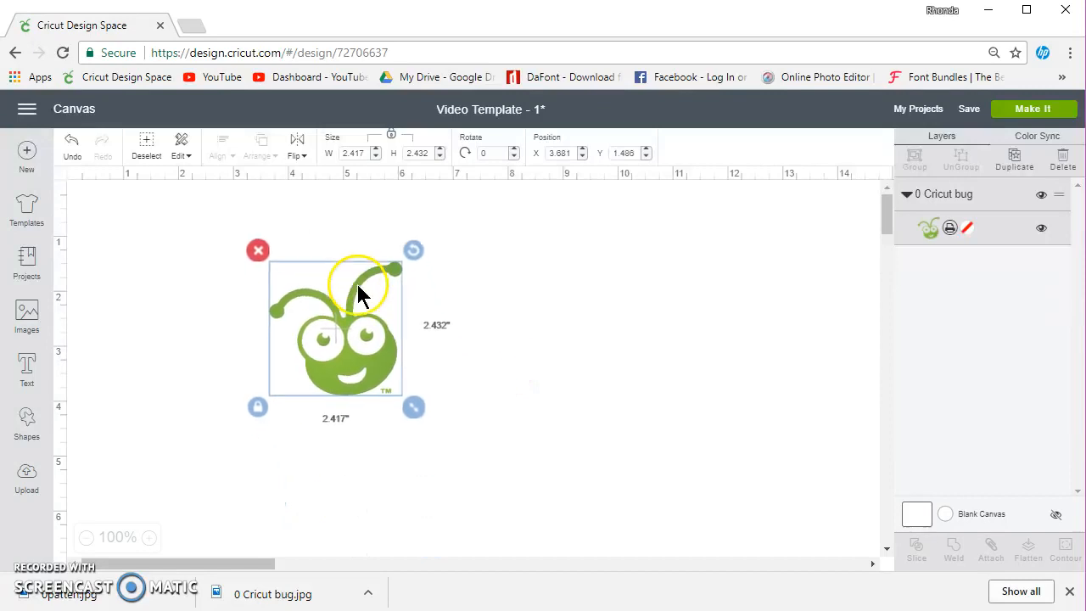
Step: Change the bug layer from Print to Cut, move the bug to about X 5.15, Y 1.46, and deselect it
left_click(930, 229)
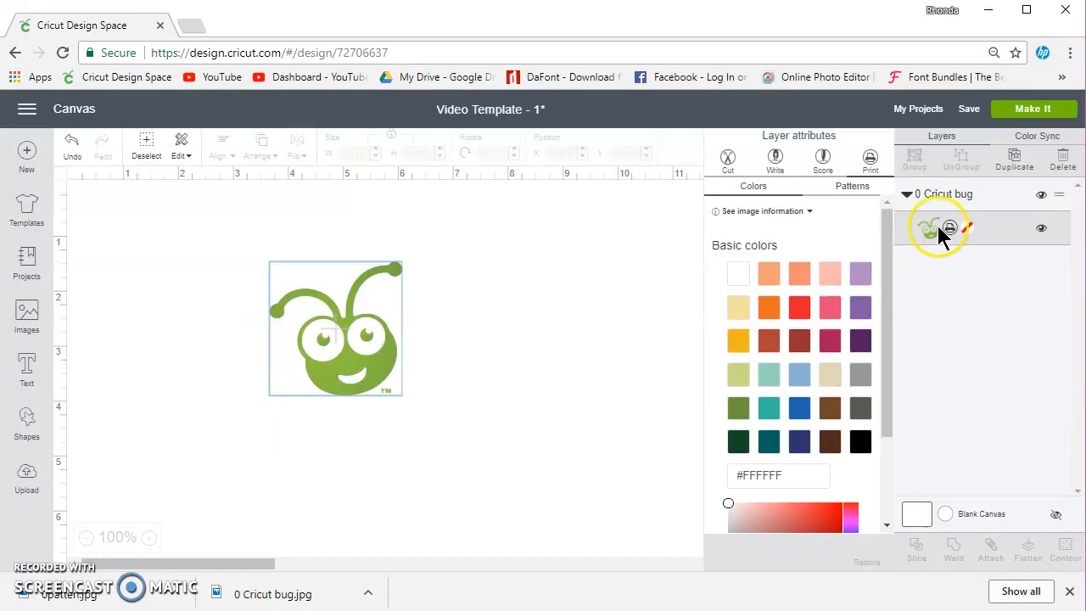
left_click(727, 159)
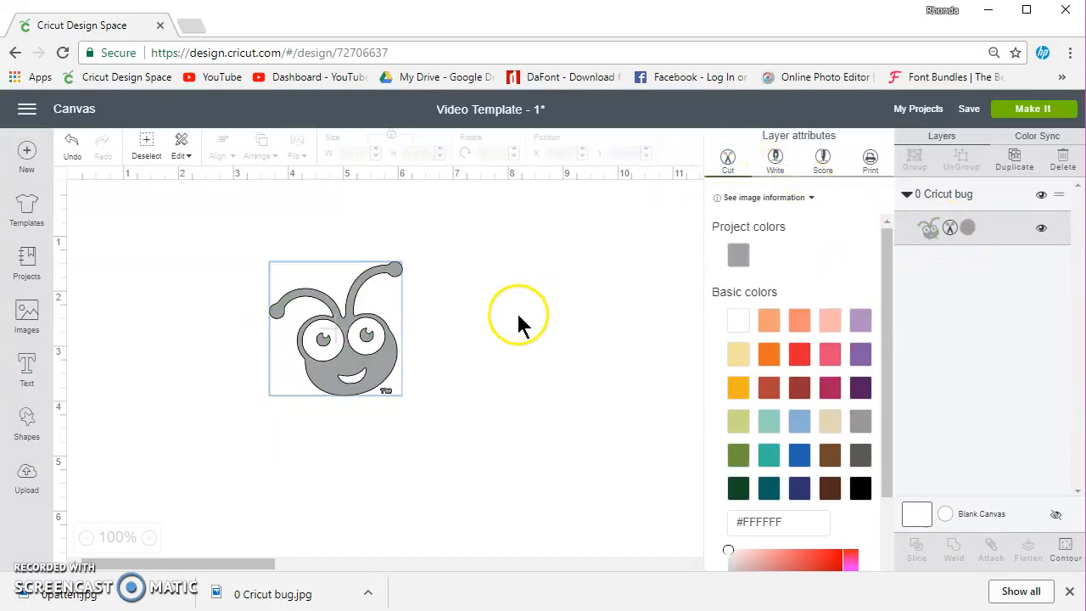
left_click_drag(376, 373, 464, 367)
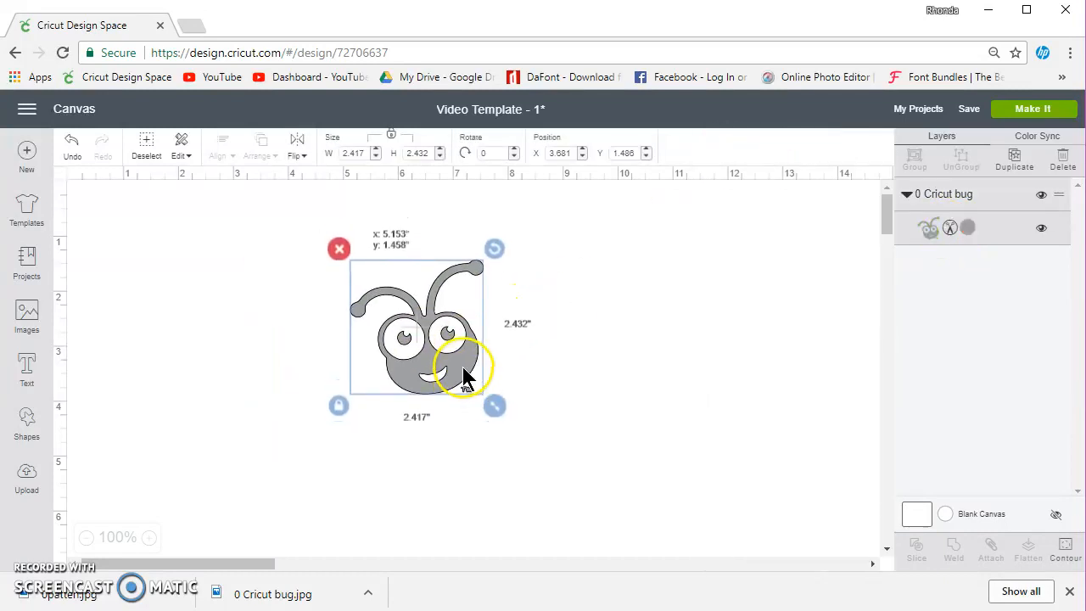
left_click(1027, 111)
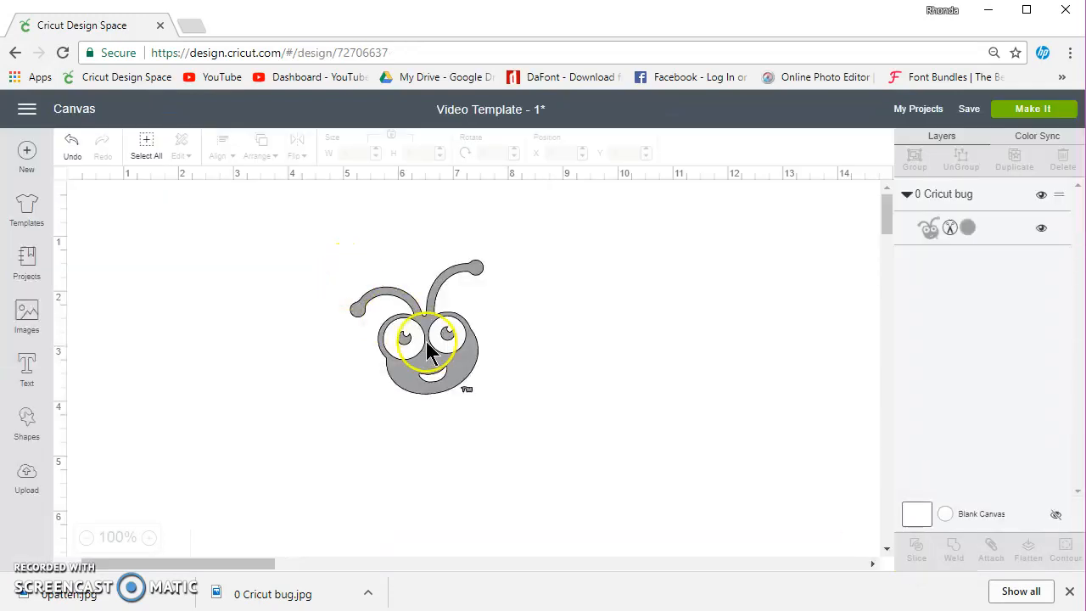
Step: Change the gray bug layer on the canvas from Cut to Print
left_click(429, 352)
left_click(932, 227)
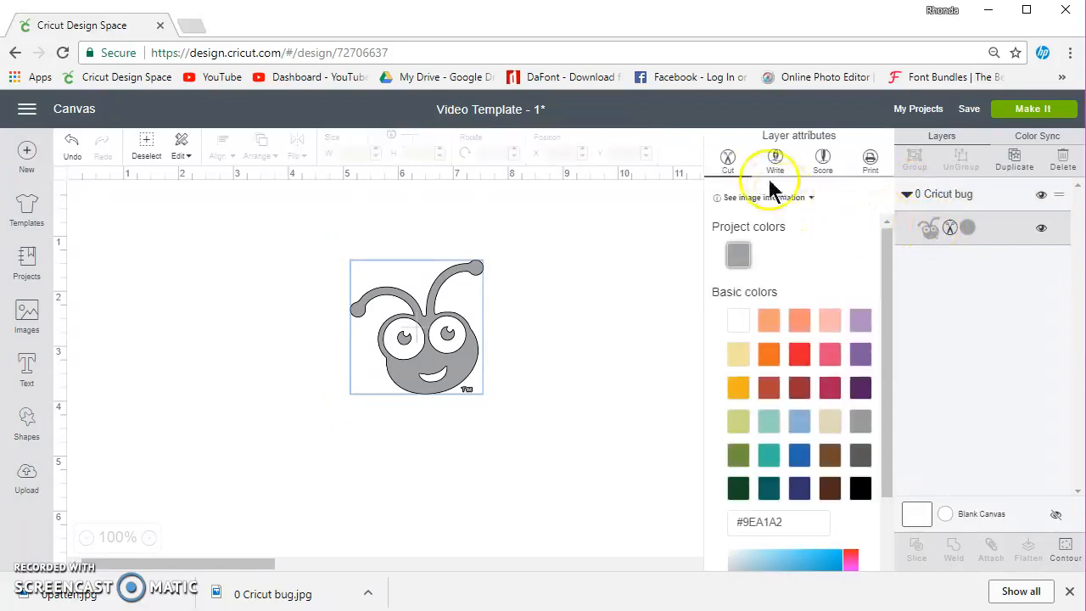
left_click(871, 160)
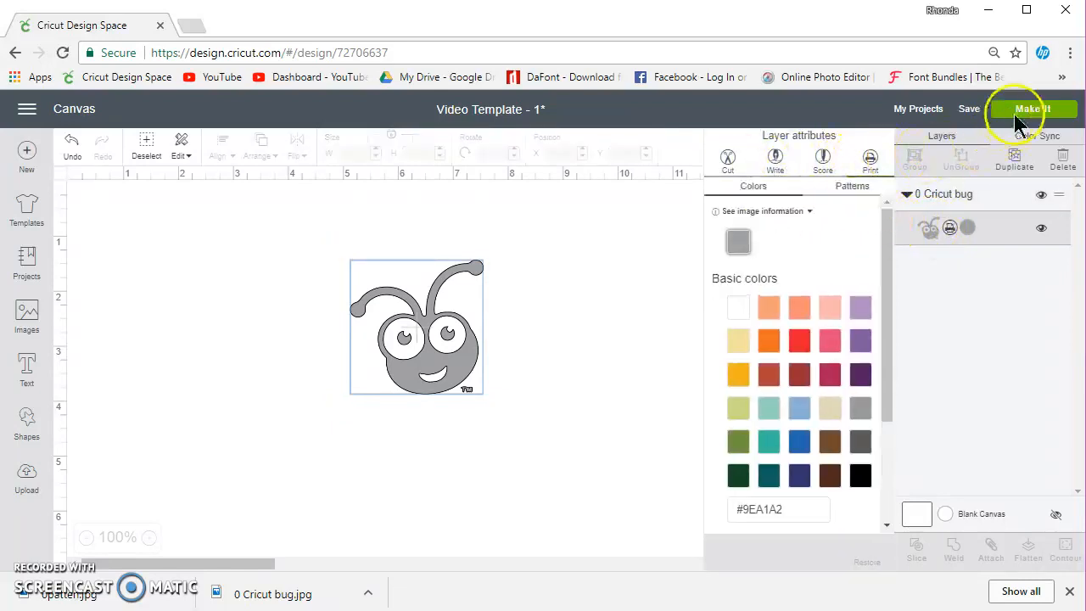
Step: Preview the printable bug on the mat with 6 project copies and cancel back to the canvas
left_click(1025, 110)
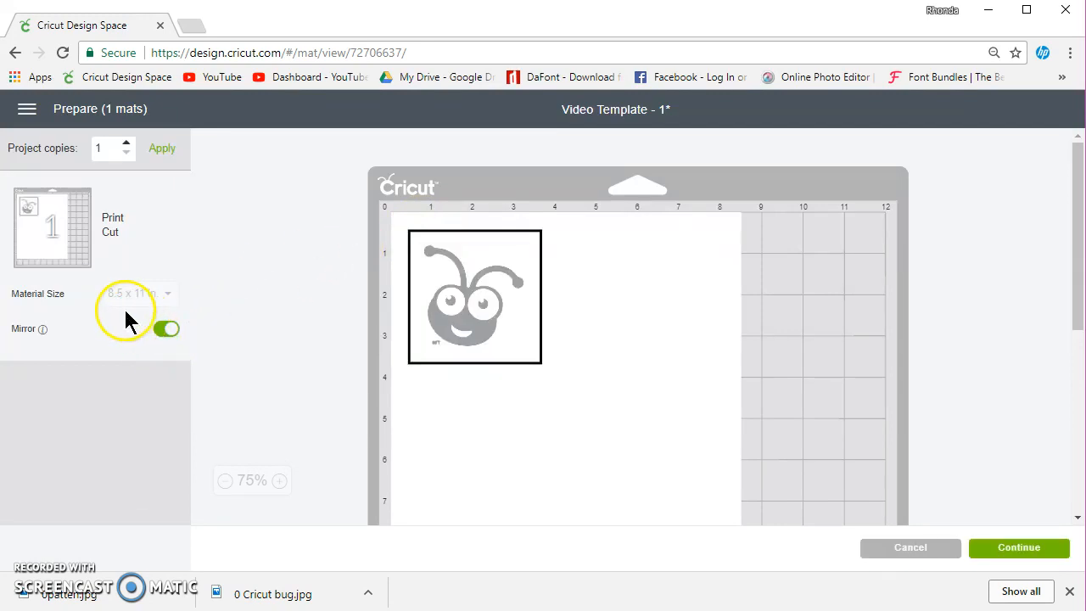
left_click_drag(115, 147, 80, 145)
type("6")
left_click(161, 148)
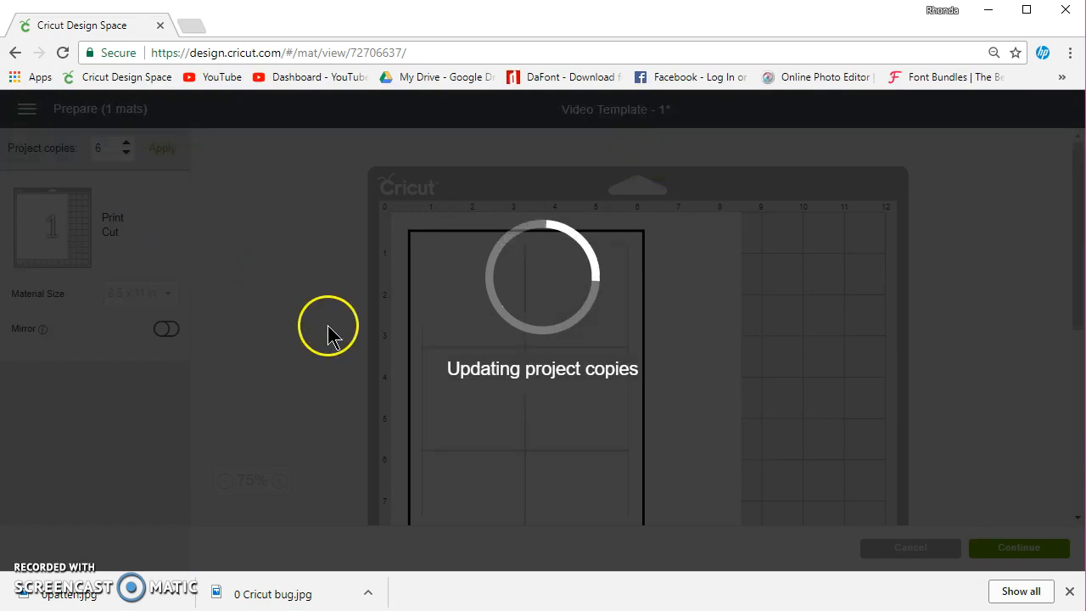
scroll(531, 361, "down", 3)
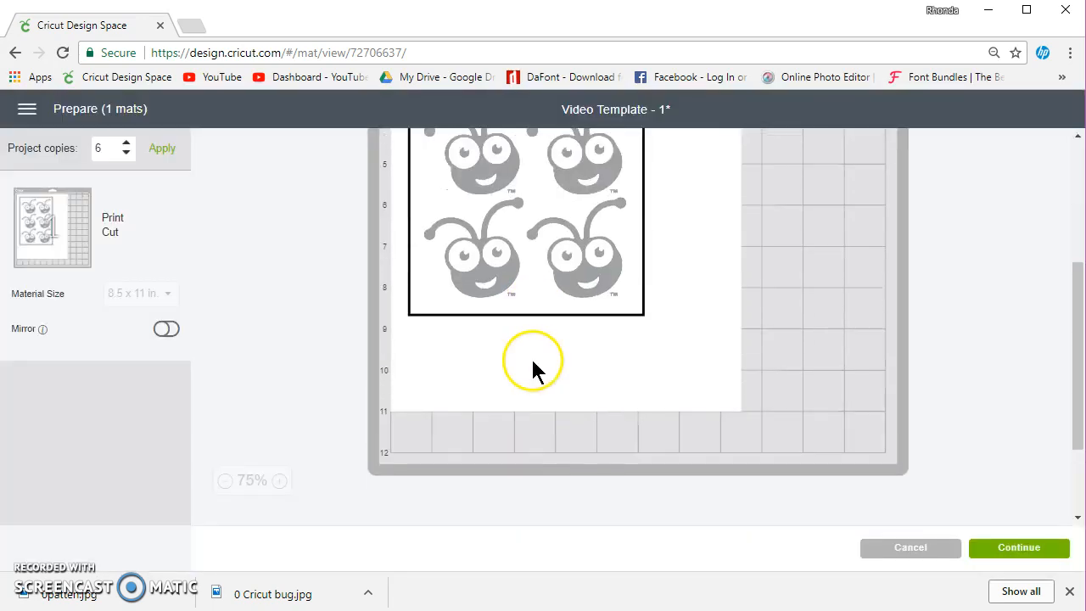
scroll(533, 363, "up", 3)
left_click(910, 550)
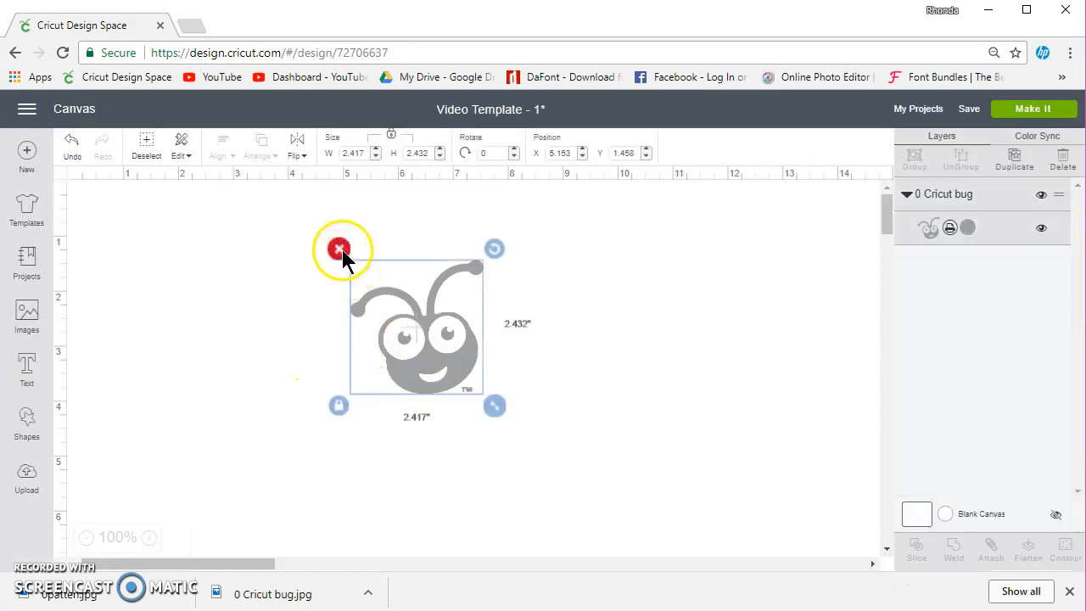
Step: Delete the bug from the canvas, and upload and save the 0 svg bug file from the Desktop
left_click(337, 247)
left_click(25, 473)
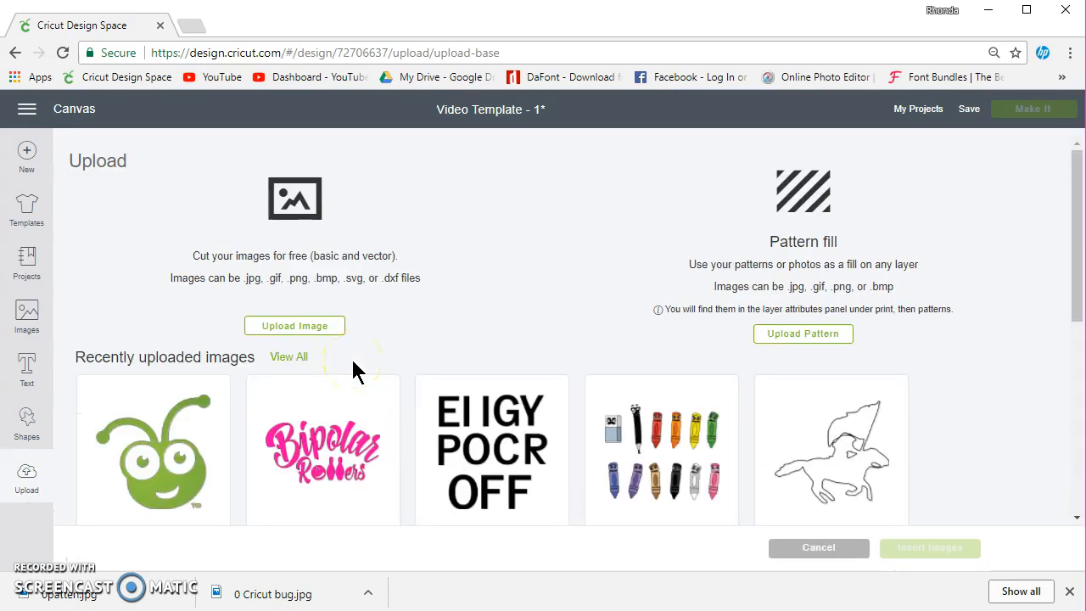
left_click(315, 326)
left_click(612, 341)
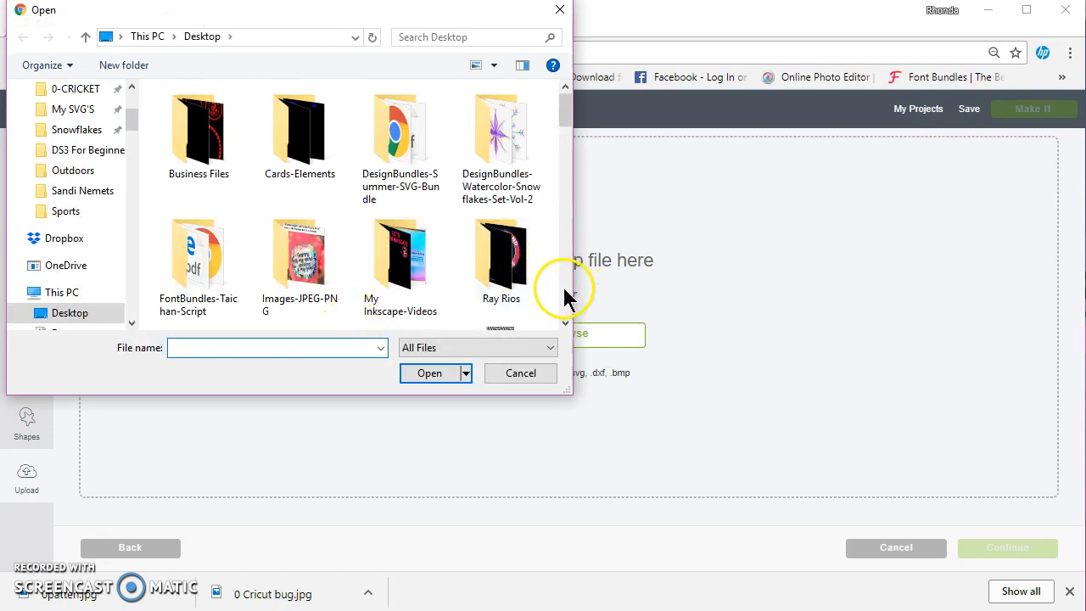
scroll(567, 295, "down", 3)
left_click(218, 224)
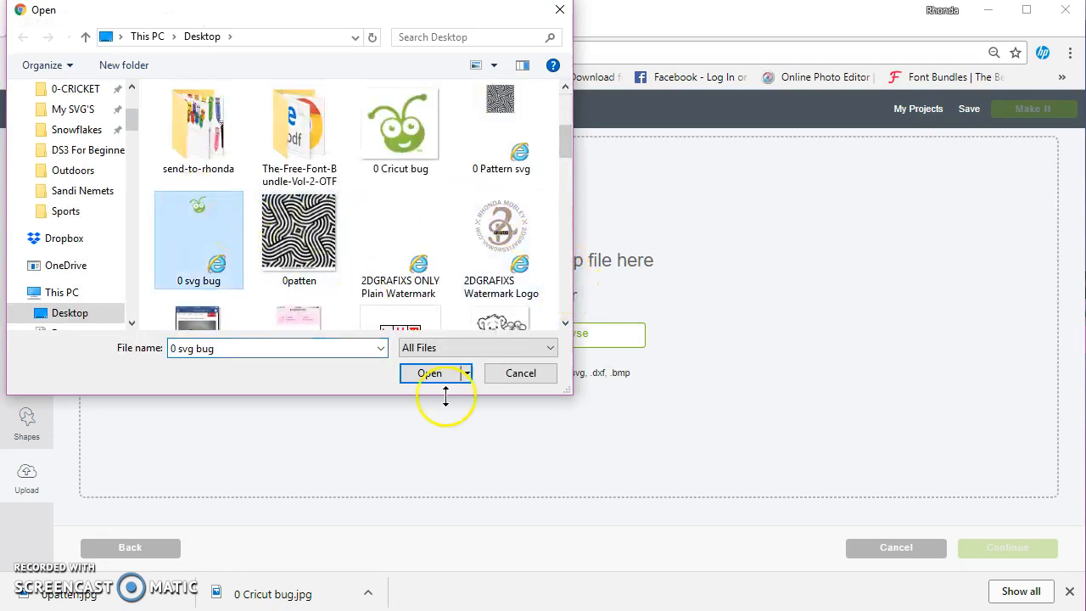
left_click(450, 374)
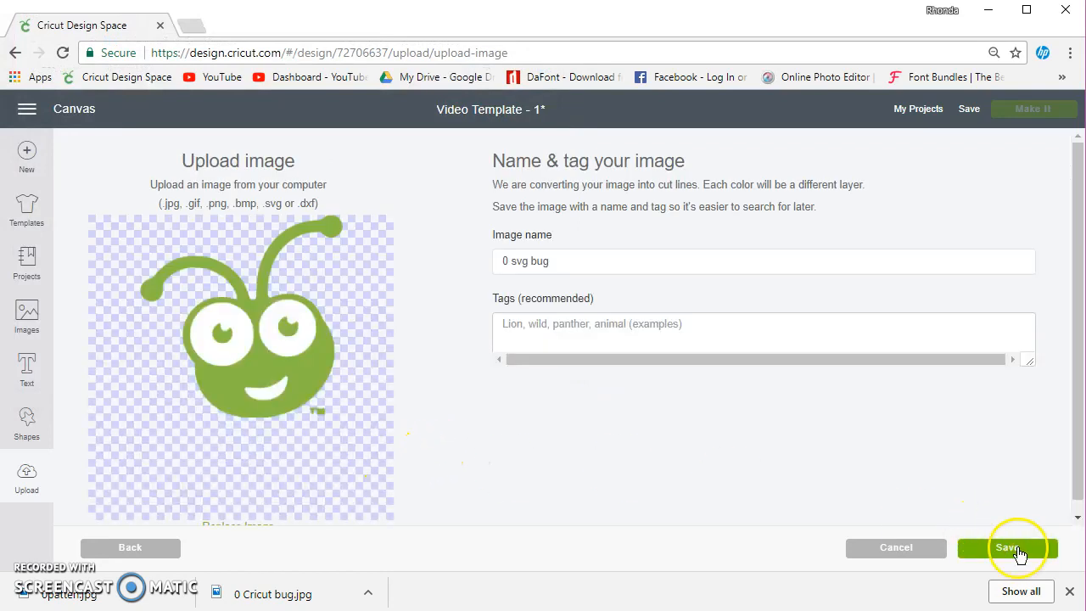
left_click(1017, 550)
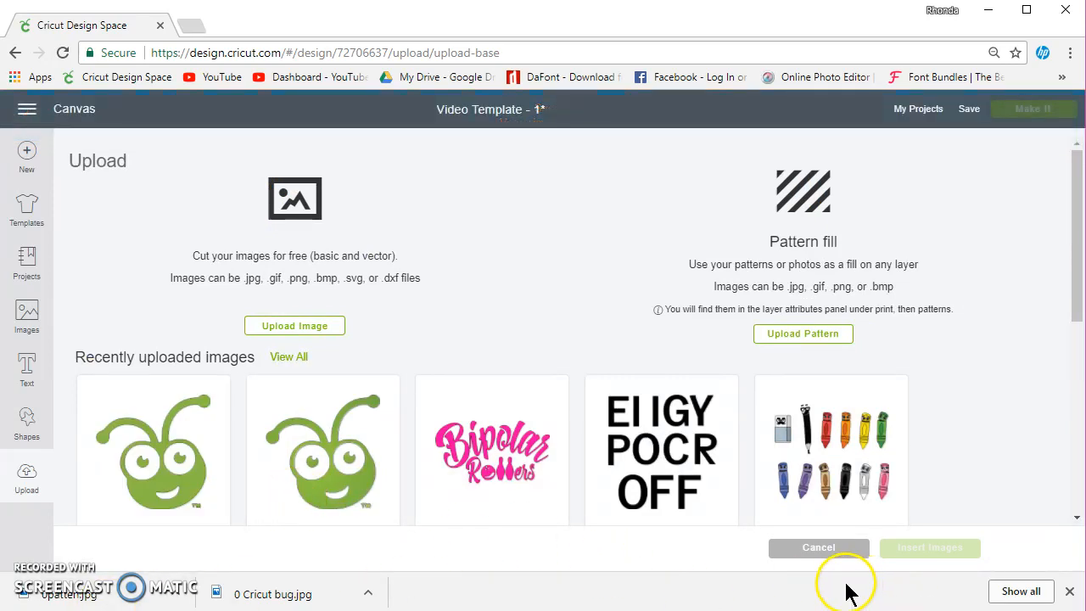
Step: Upload and save the 0 svg bug file a second time, and insert the newest upload into the canvas
left_click(299, 330)
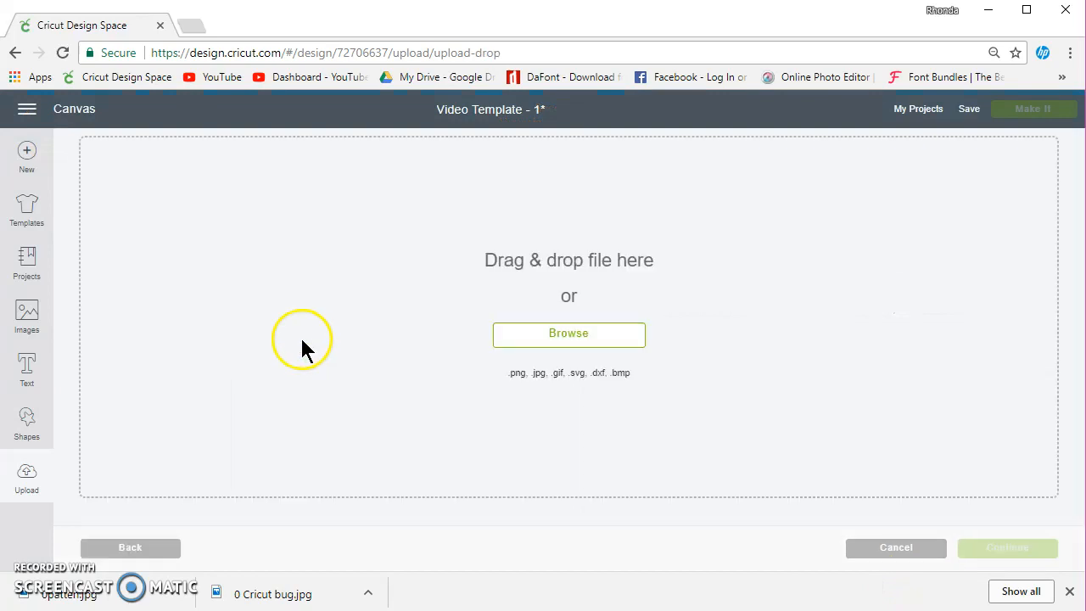
left_click(615, 337)
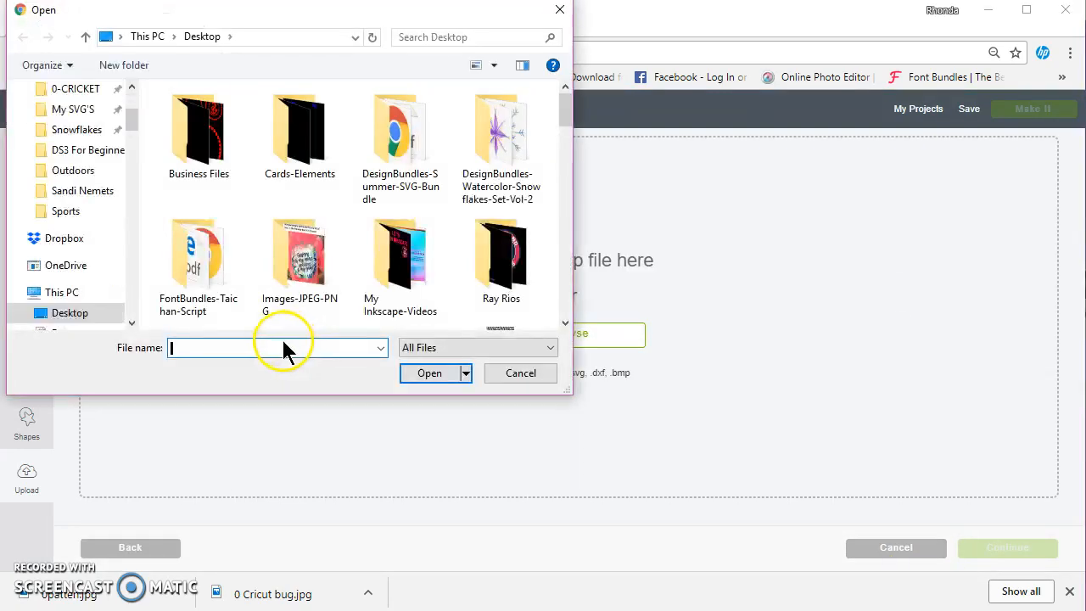
scroll(380, 285, "down", 4)
scroll(378, 280, "up", 1)
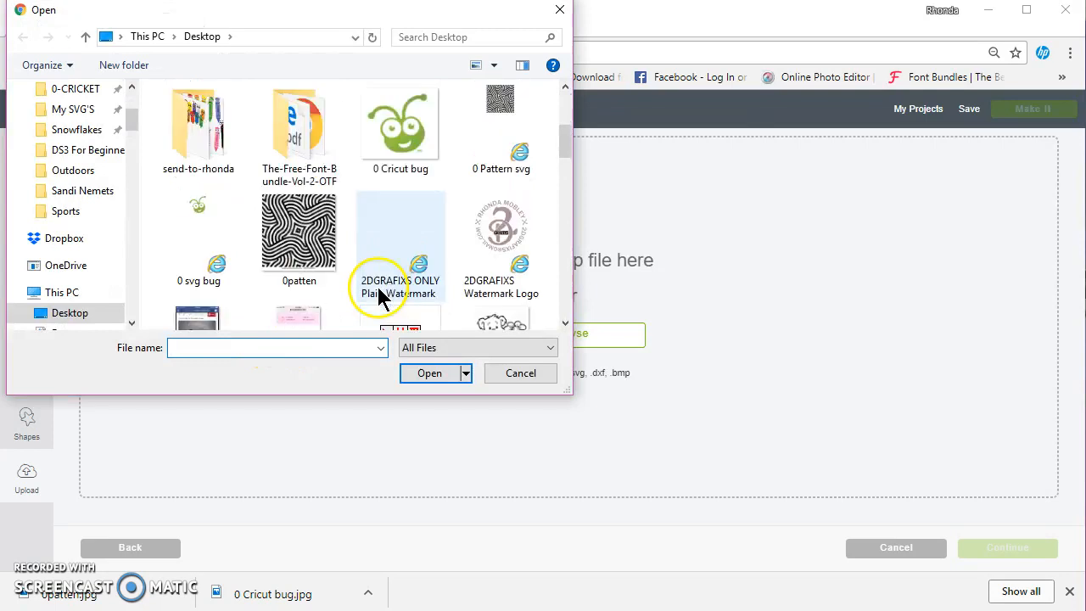
left_click(204, 226)
left_click(458, 377)
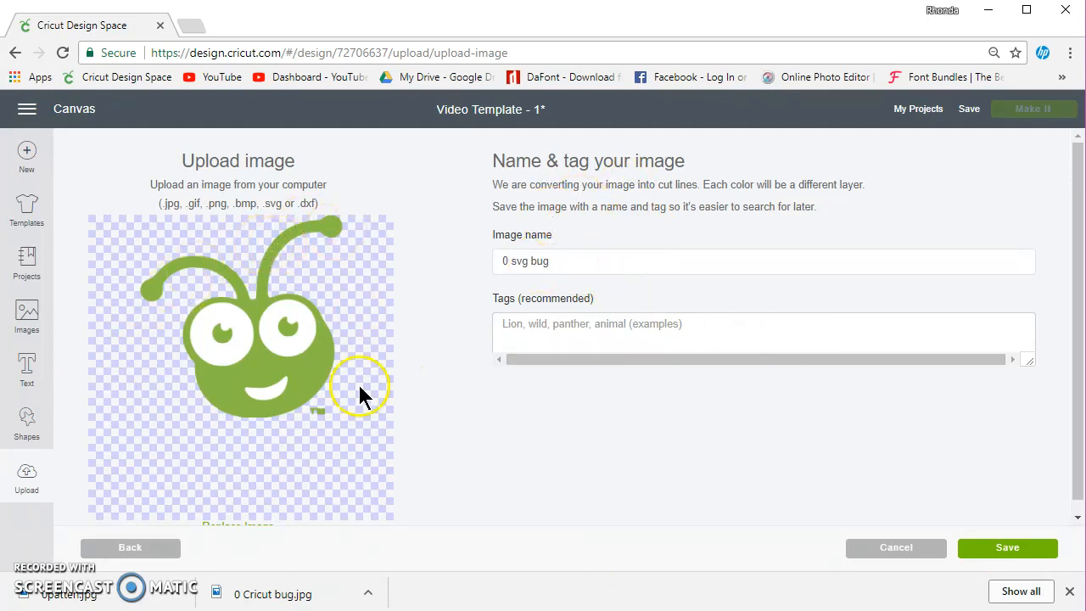
left_click(1016, 550)
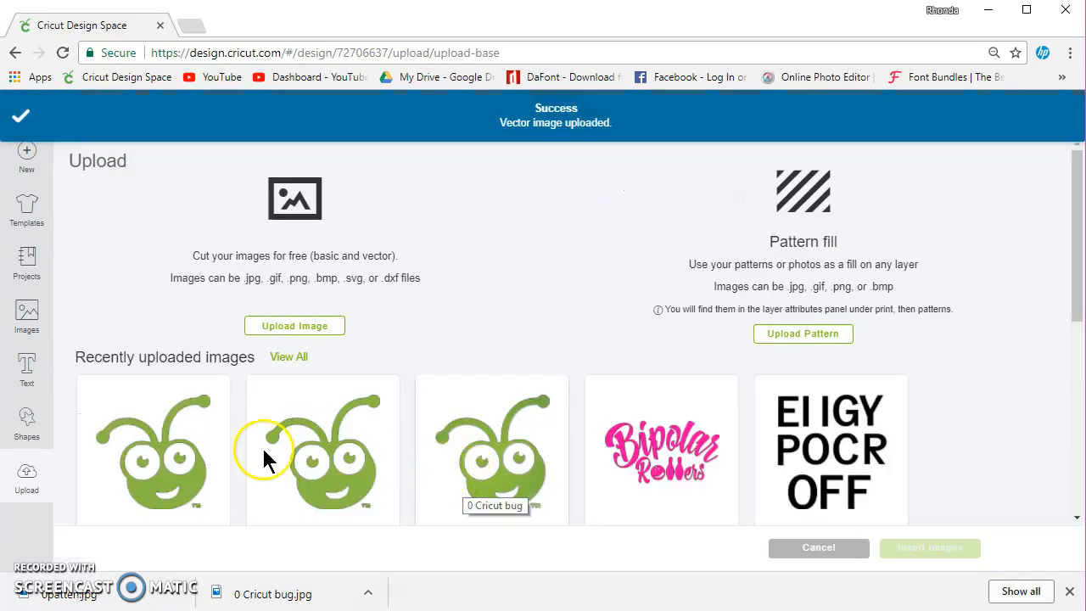
left_click(195, 451)
left_click(933, 549)
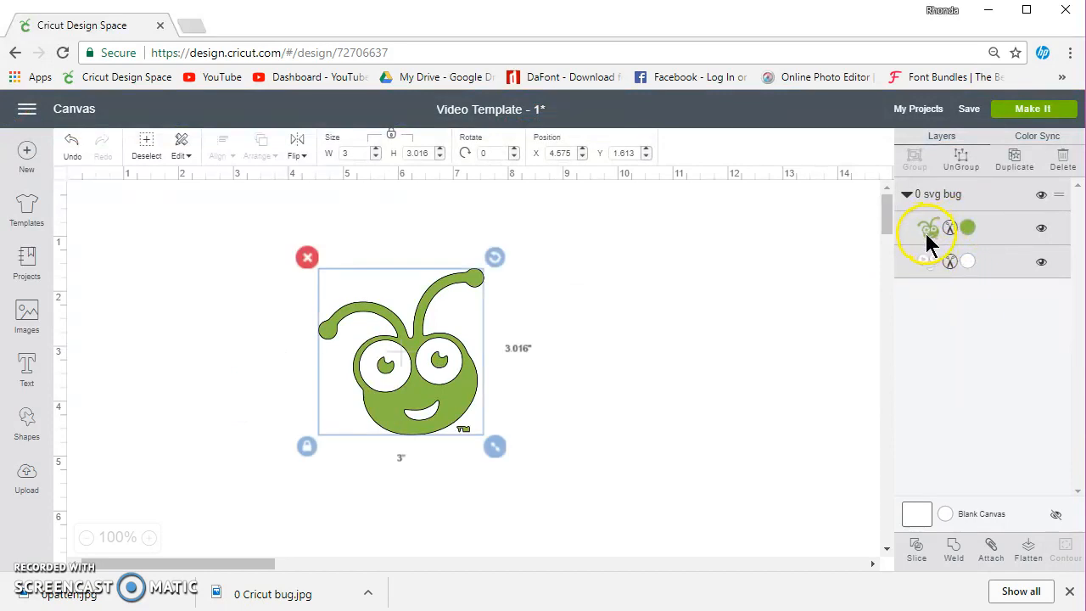
Step: Ungroup the SVG bug and separate its parts, moving the white eyes and mouth to about X 3.28, Y 2.50
left_click(921, 166)
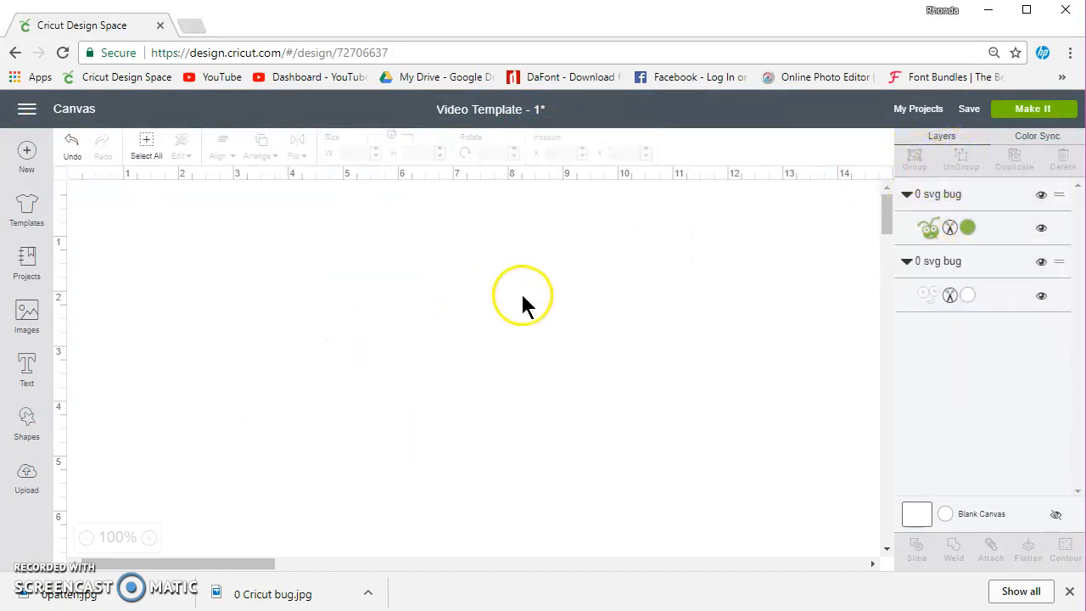
left_click_drag(464, 387, 621, 349)
left_click_drag(436, 364, 324, 353)
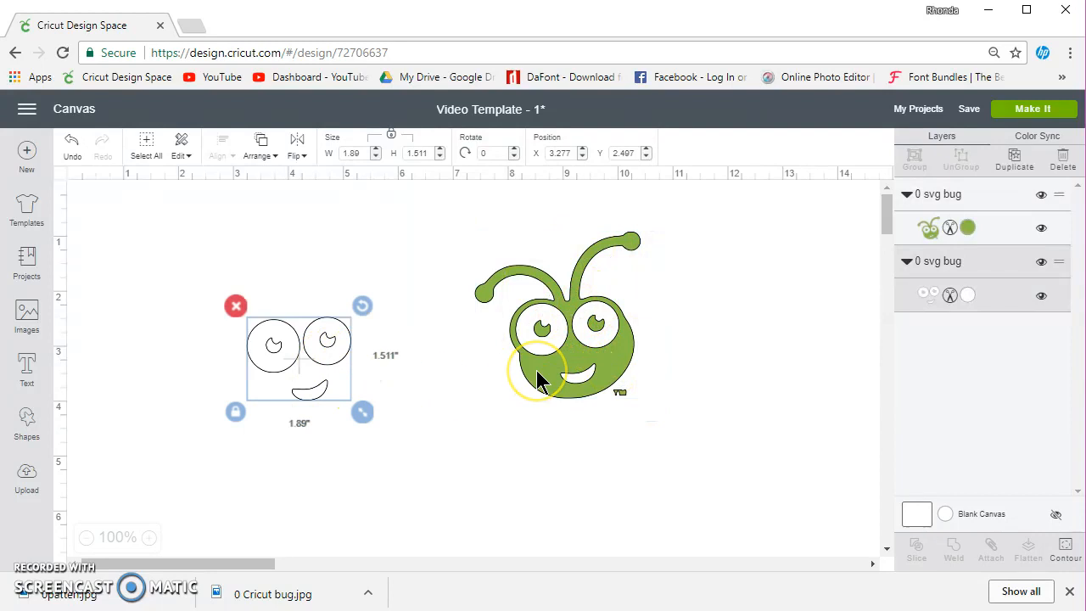
Step: Undo both moves and the ungrouping of the SVG bug
left_click(73, 144)
left_click(74, 146)
left_click(73, 146)
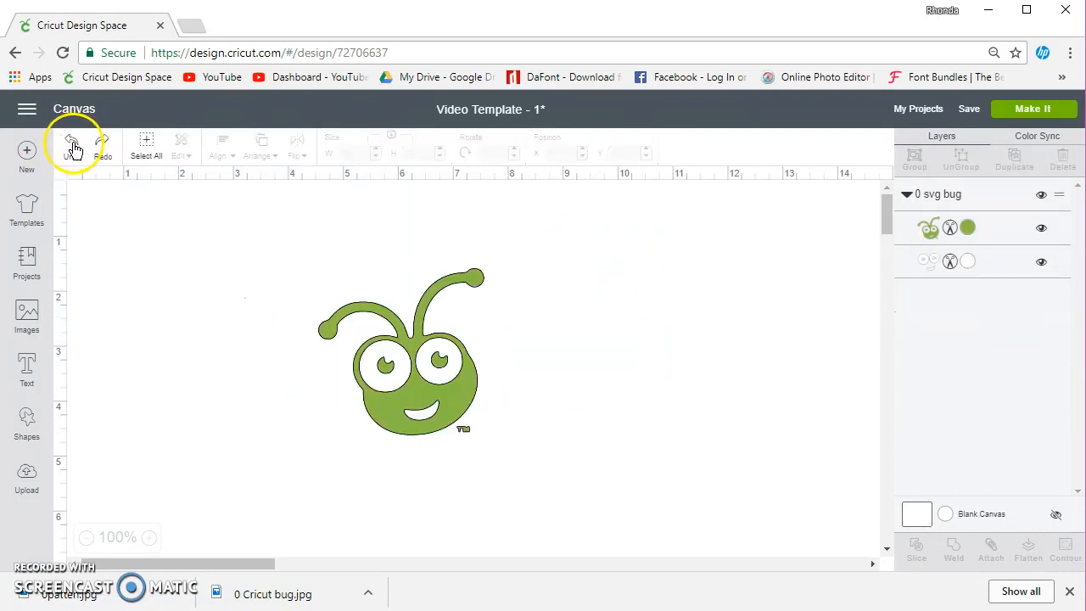
Step: In the mat preview, move the eyes and mouth on mat 1 about 1.4 inches right and down, and rotate them 90° clockwise
left_click(1019, 107)
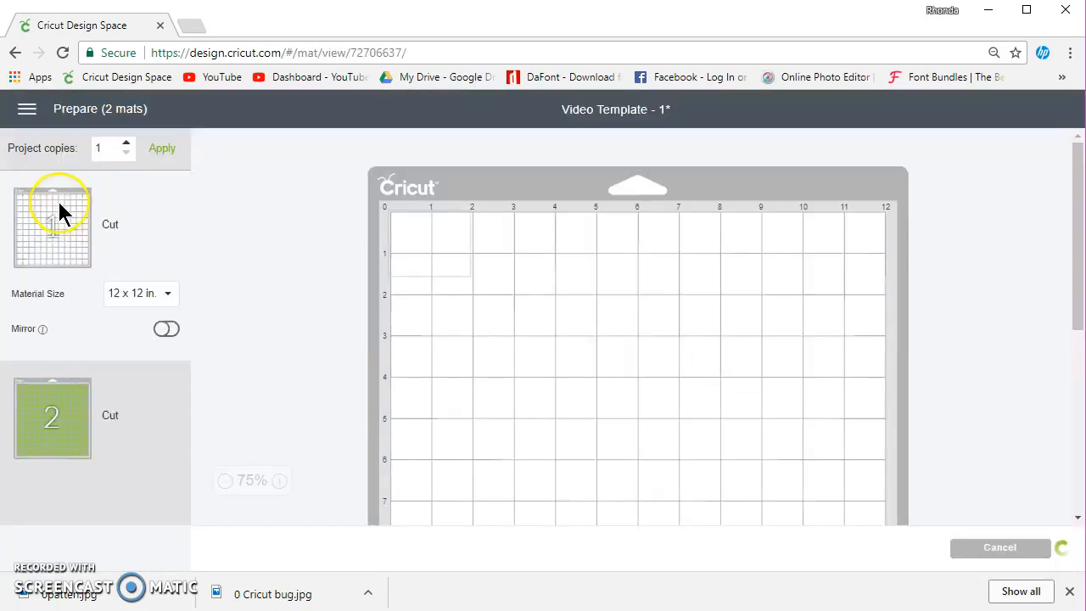
left_click(142, 392)
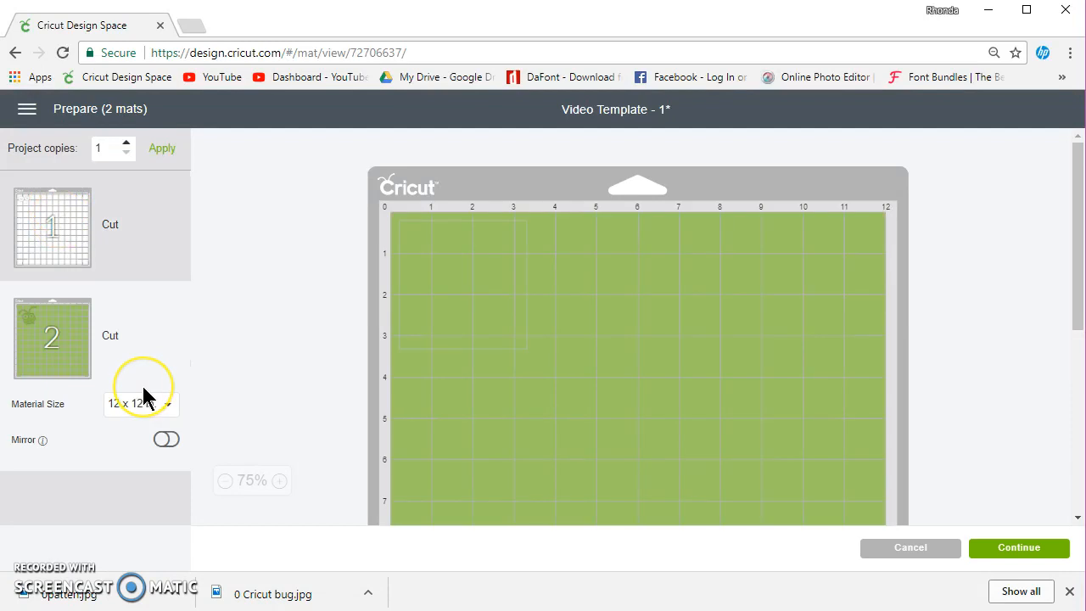
left_click(141, 243)
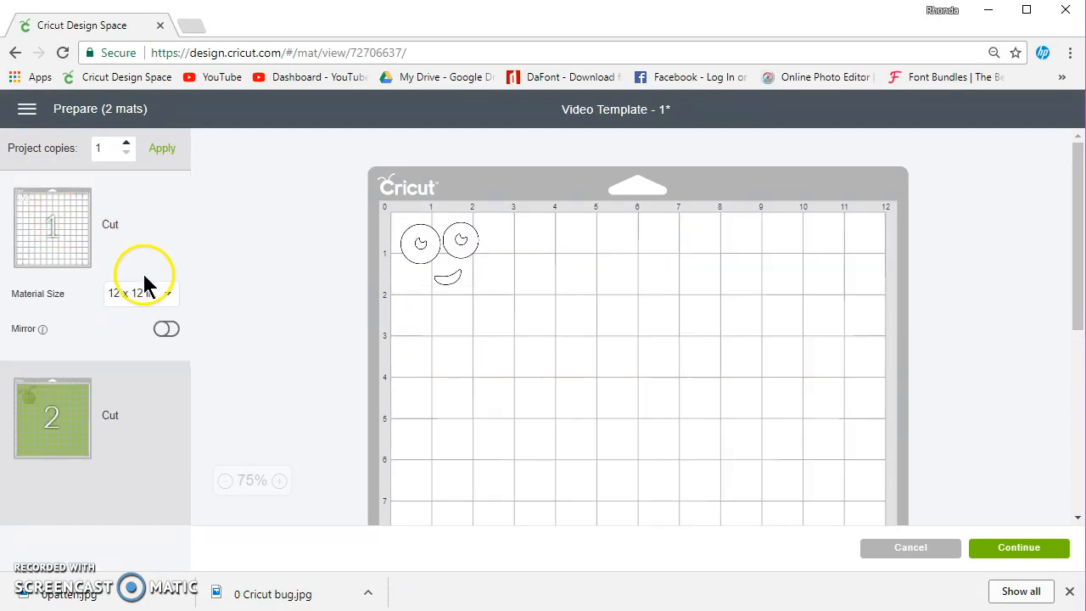
left_click_drag(414, 251, 473, 303)
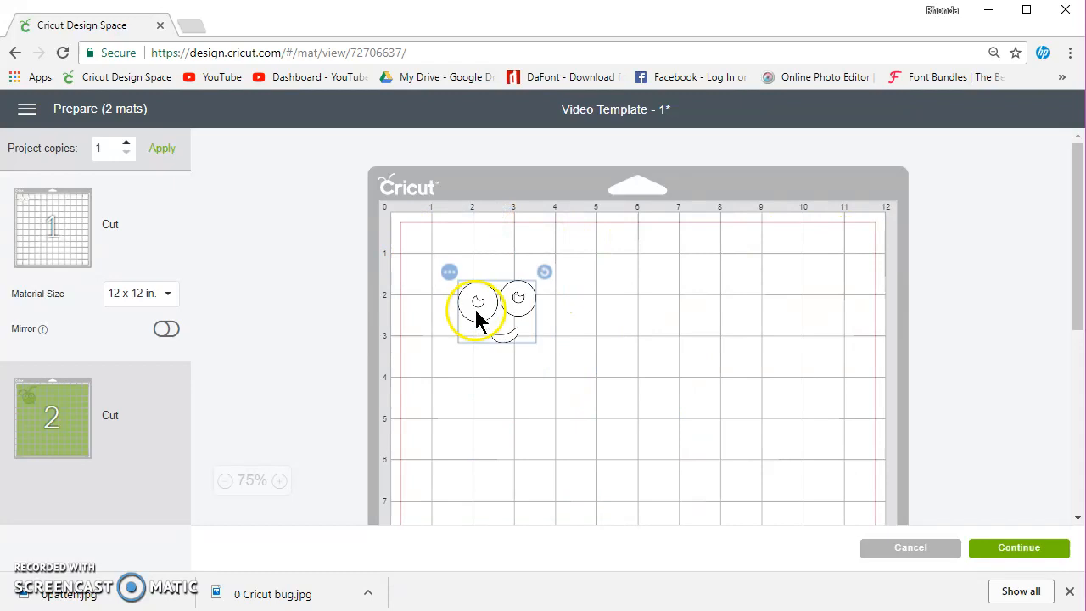
left_click_drag(549, 273, 531, 359)
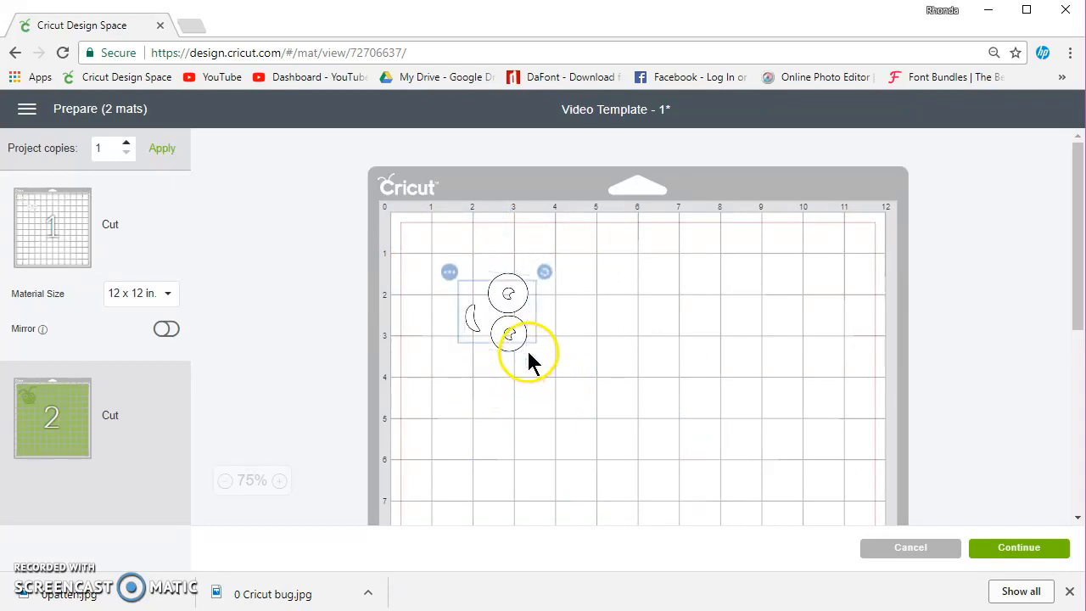
Step: Move the eyes and mouth from mat 1 to a new mat with white as its material color
left_click(456, 265)
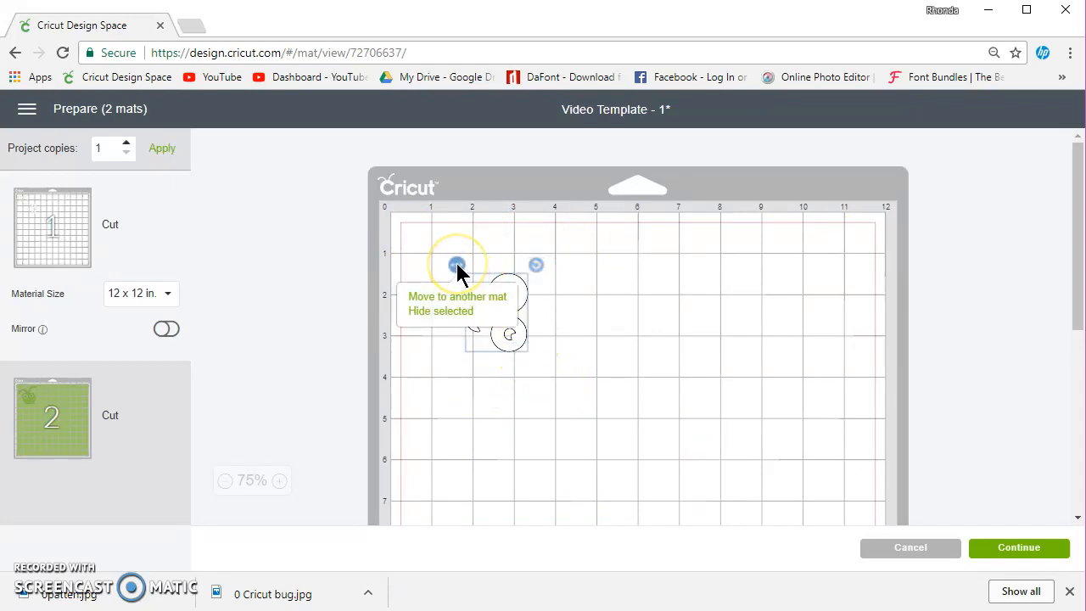
left_click(484, 298)
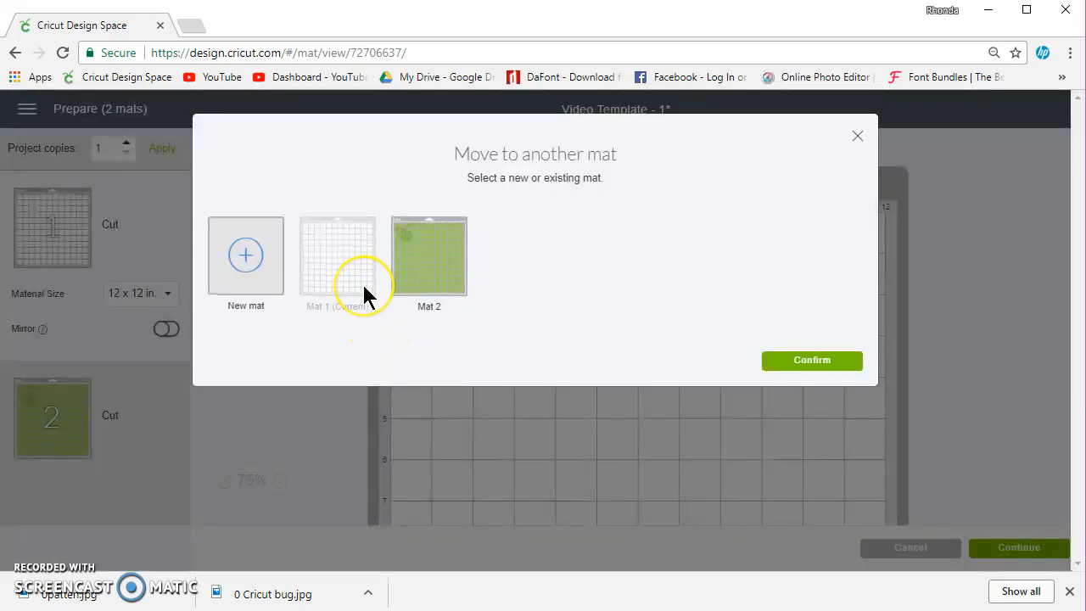
left_click(245, 254)
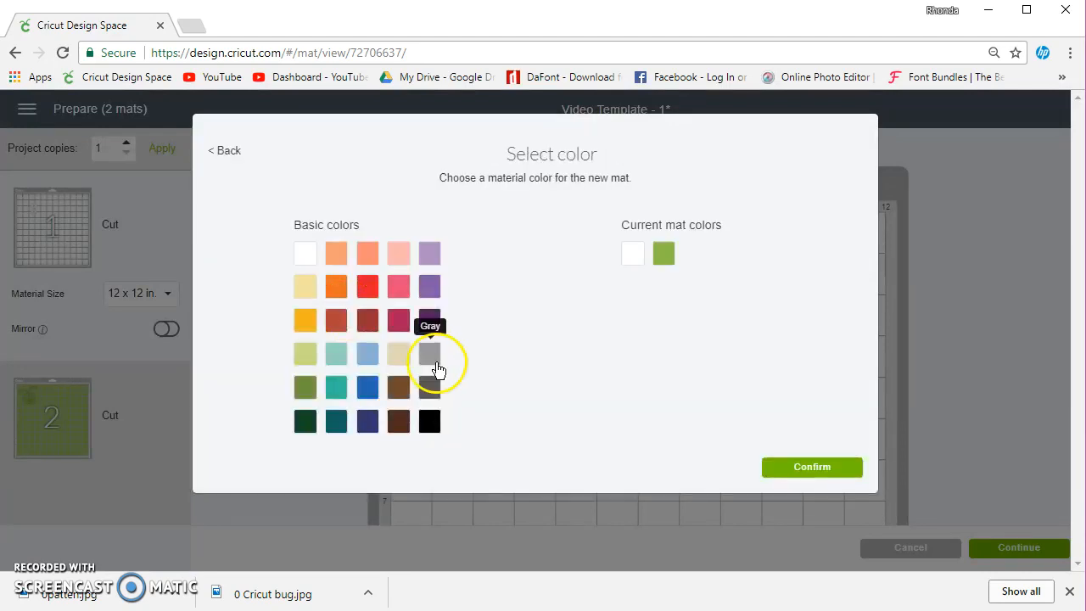
left_click(303, 255)
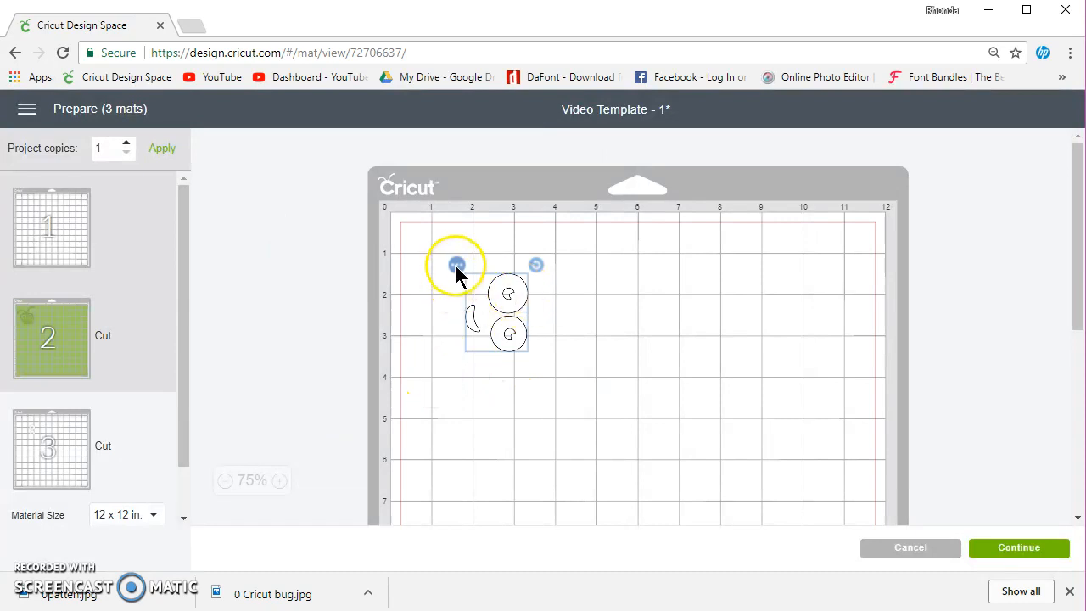
Step: Hide the eyes and mouth on mat 3 and check the contents of all three mats
left_click(455, 265)
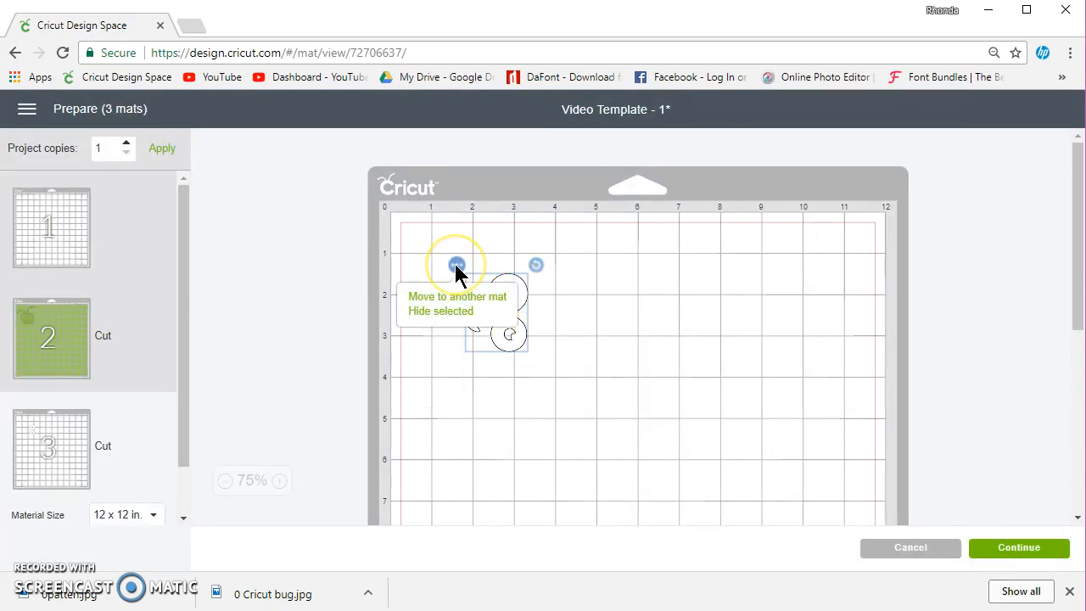
left_click(451, 311)
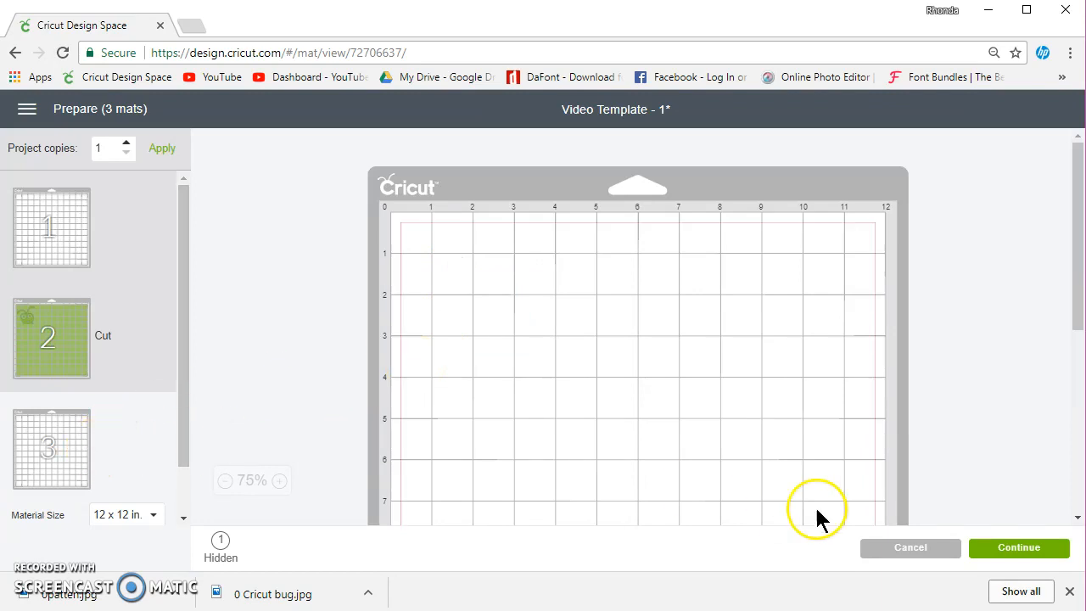
left_click(74, 244)
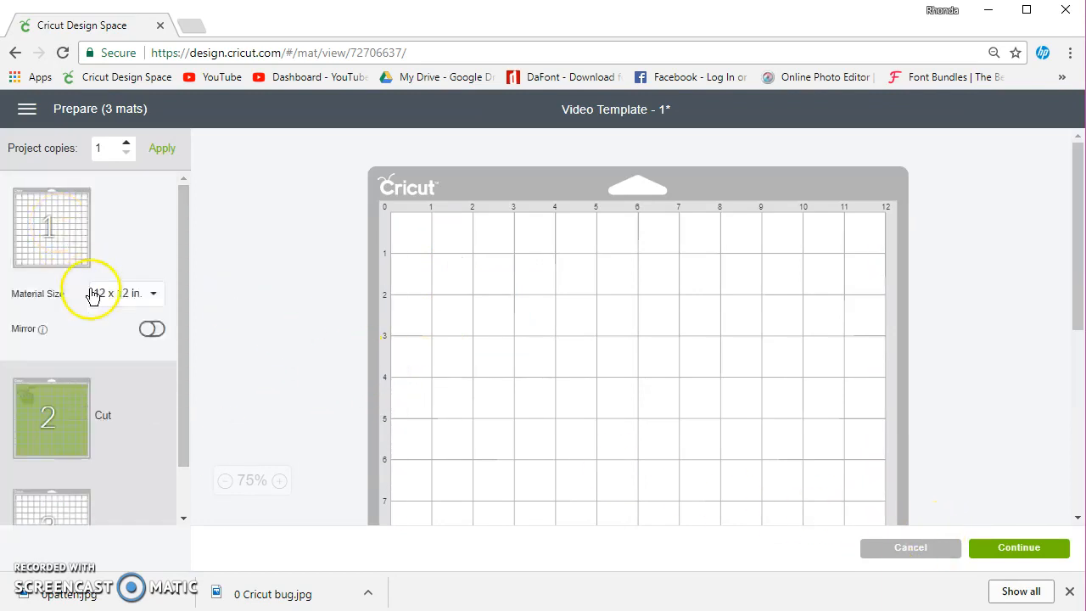
left_click(74, 415)
mouse_move(468, 312)
left_mouse_down()
mouse_move(611, 328)
mouse_move(563, 333)
mouse_move(465, 308)
left_mouse_up()
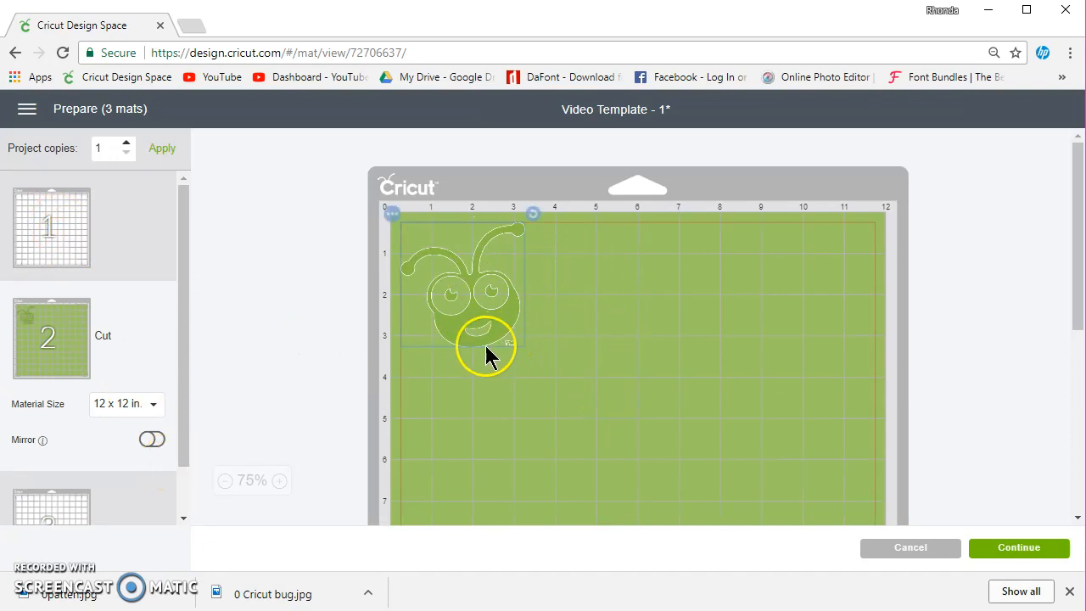
left_click(81, 501)
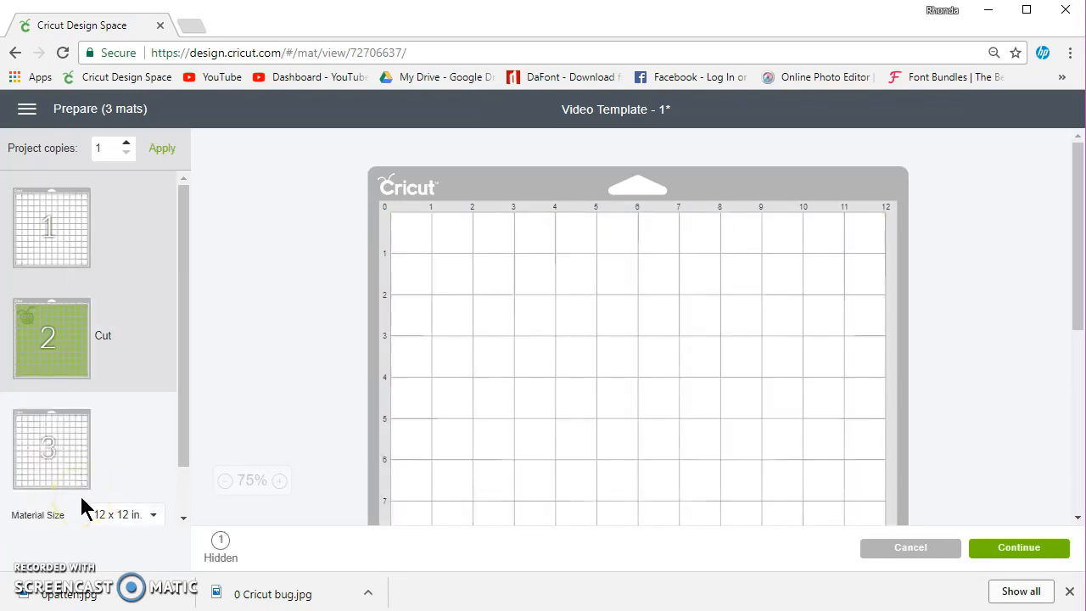
left_click(58, 204)
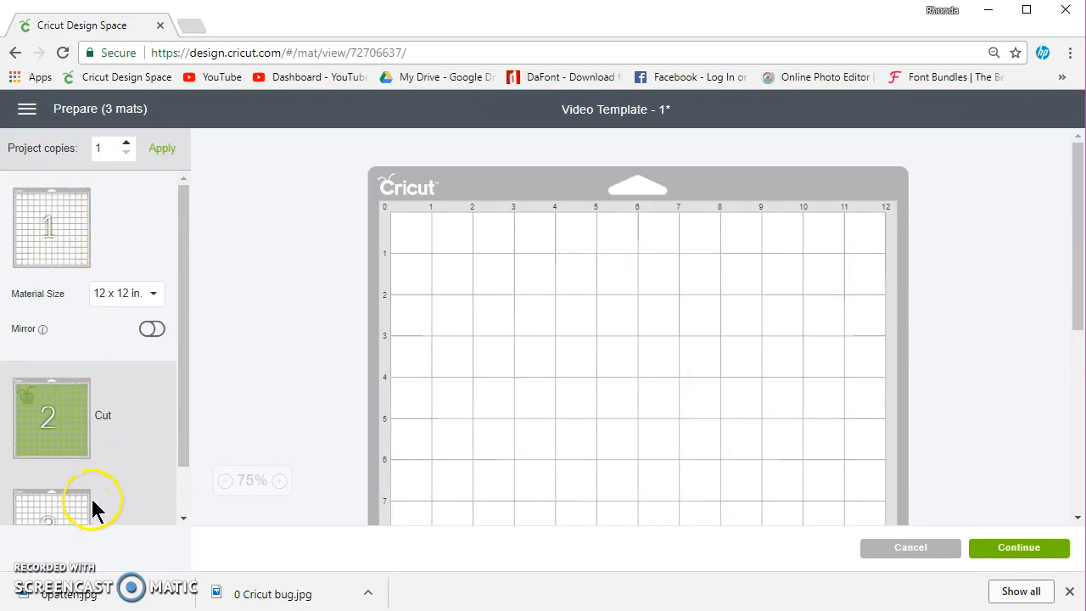
Step: Review the mats, set the project copies to 6 despite losing the mat changes, check mat 2, and cancel the mat preview
left_click(91, 497)
left_click(90, 212)
left_click(51, 416)
left_click_drag(102, 150, 72, 147)
left_click(166, 151)
left_click(628, 150)
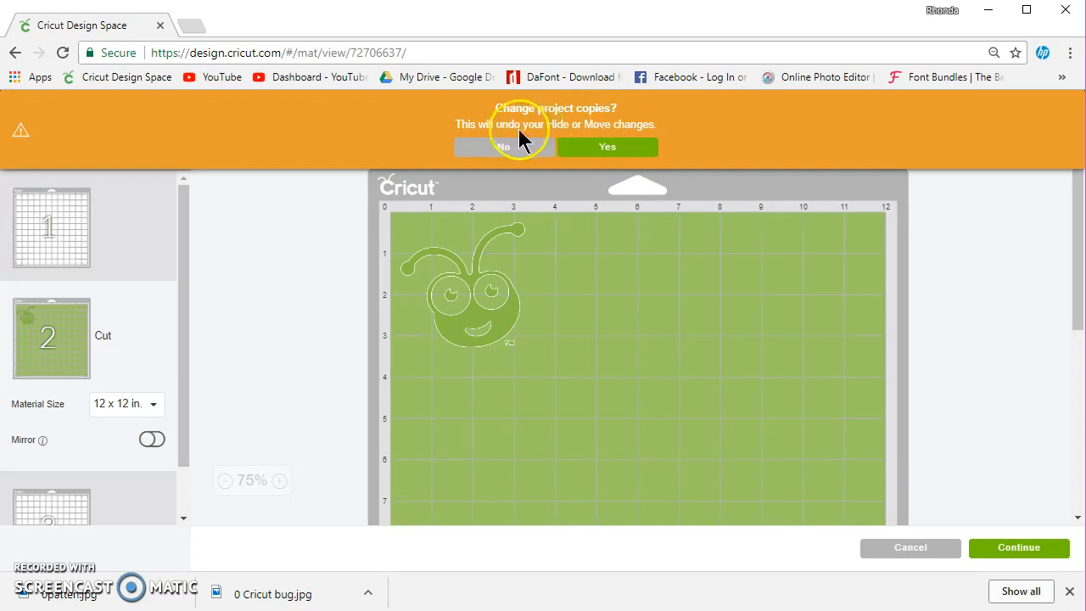
left_click(592, 148)
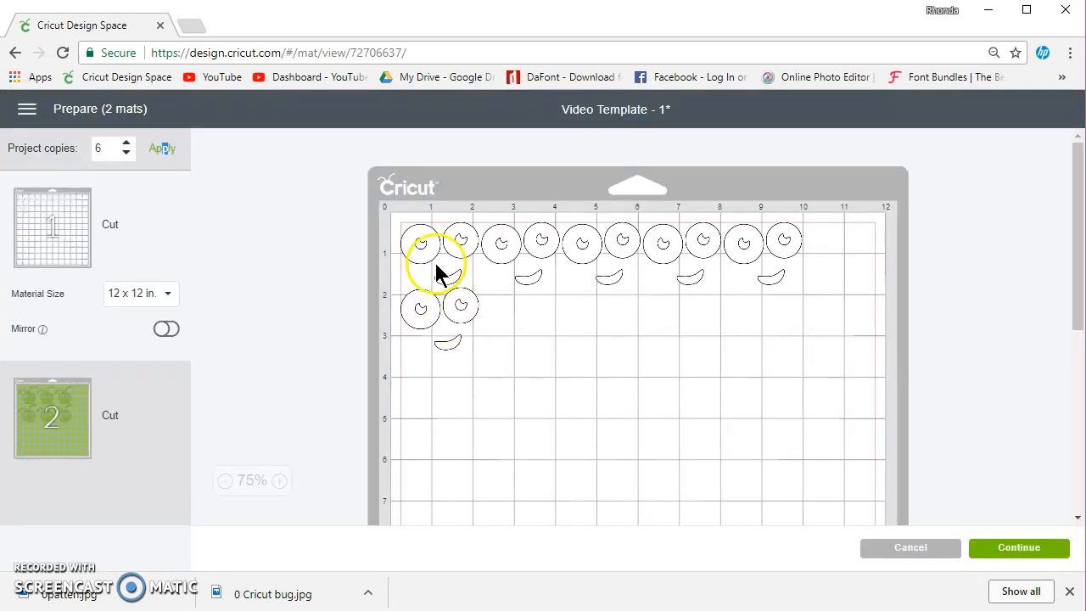
left_click(126, 420)
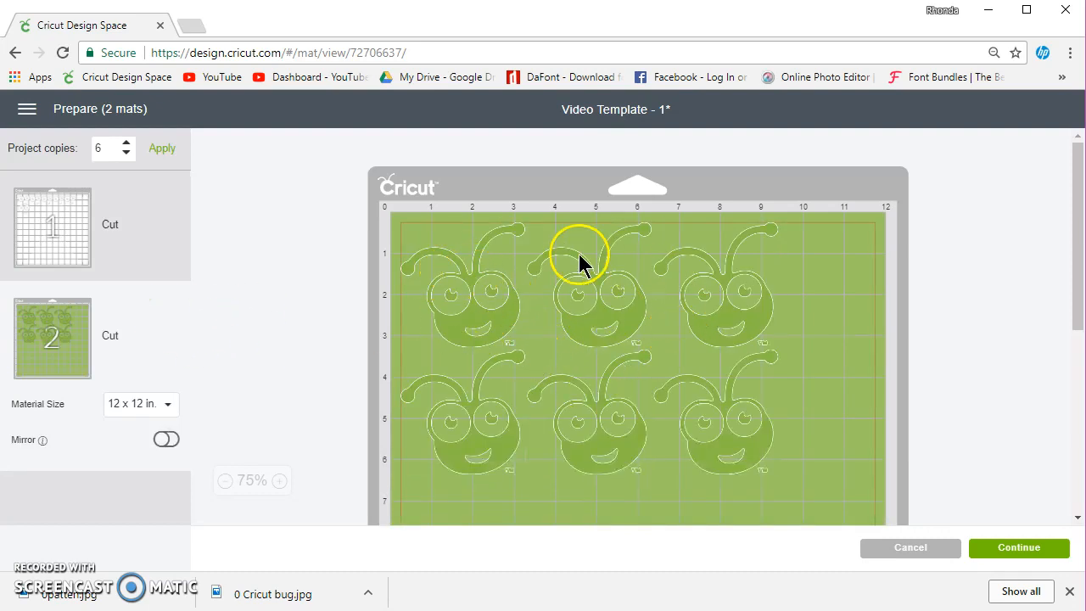
left_click(904, 550)
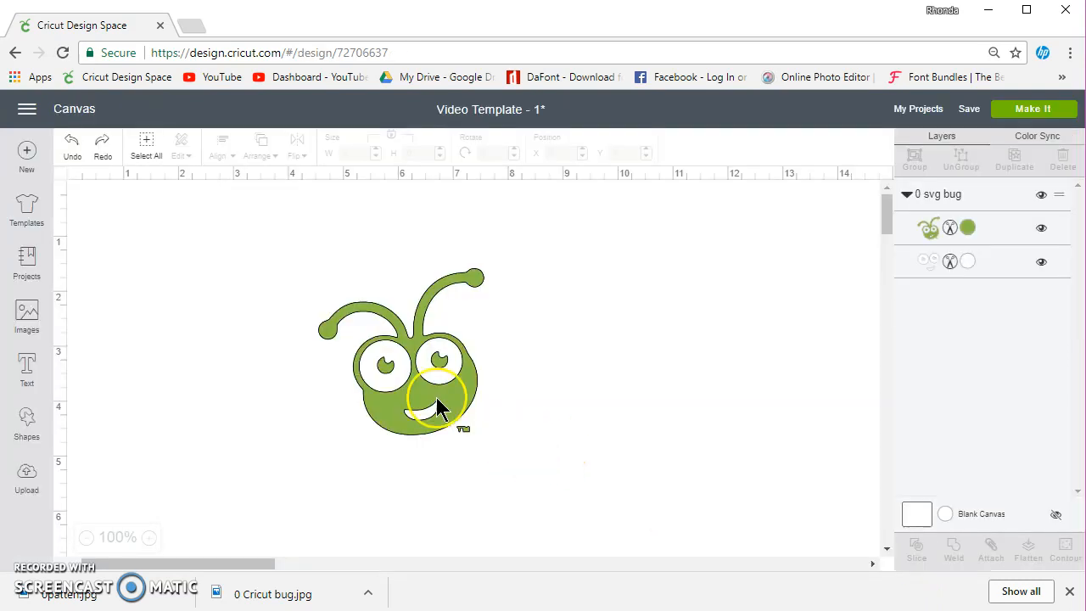
Step: Delete the SVG bug from the canvas and open the upload page for a pattern fill
left_click_drag(297, 243, 556, 465)
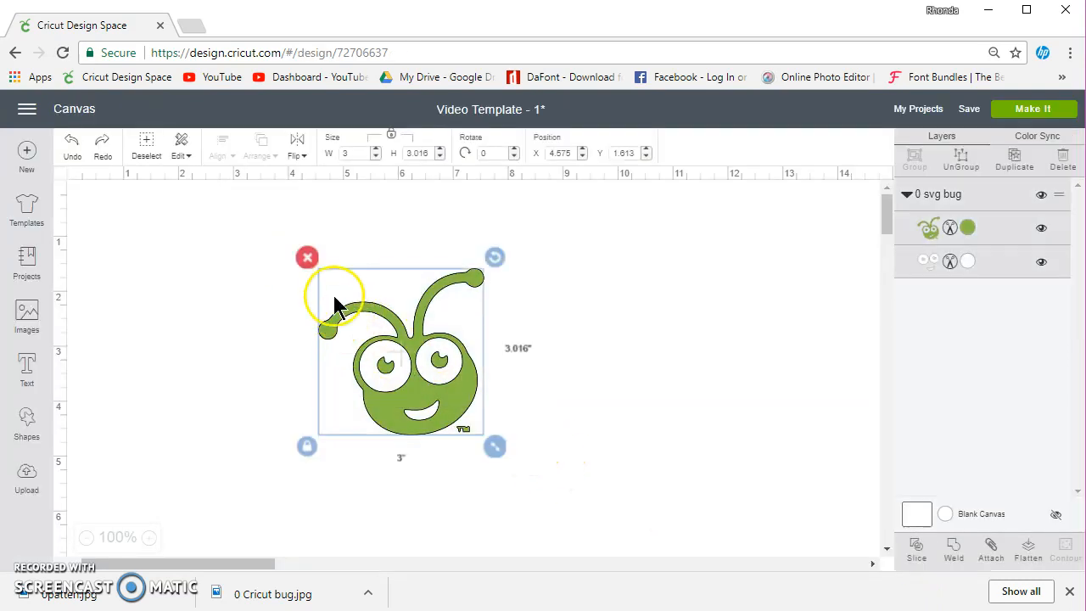
left_click(309, 263)
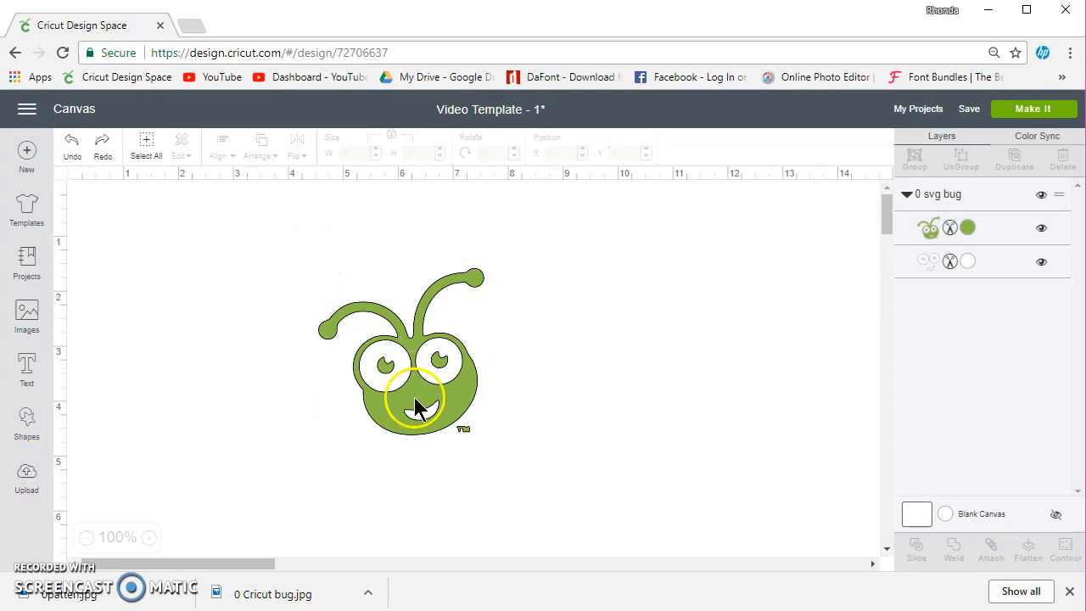
left_click(416, 406)
left_click(308, 258)
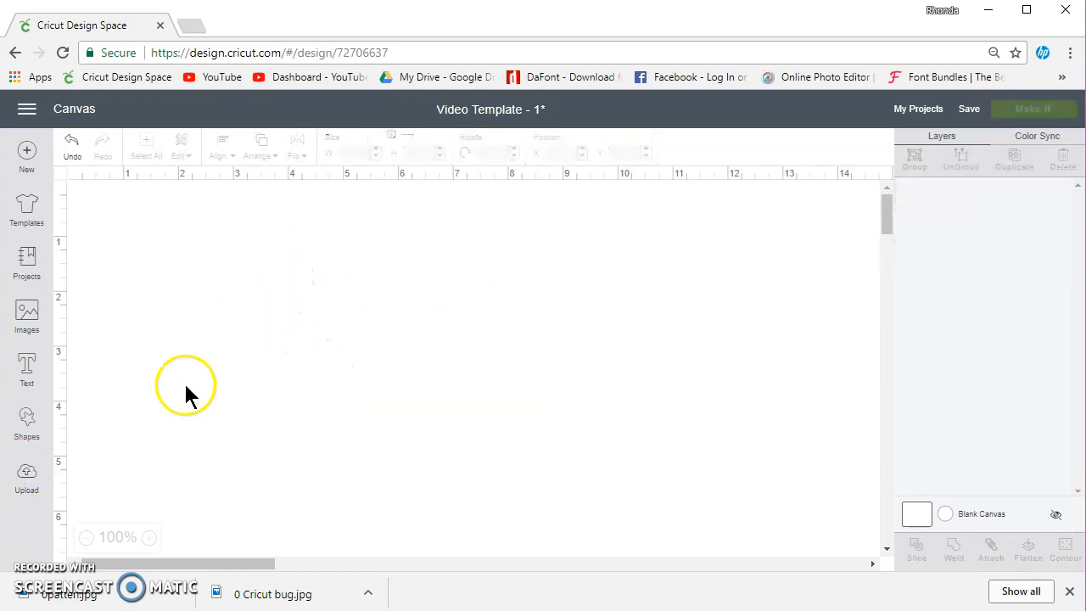
left_click(28, 481)
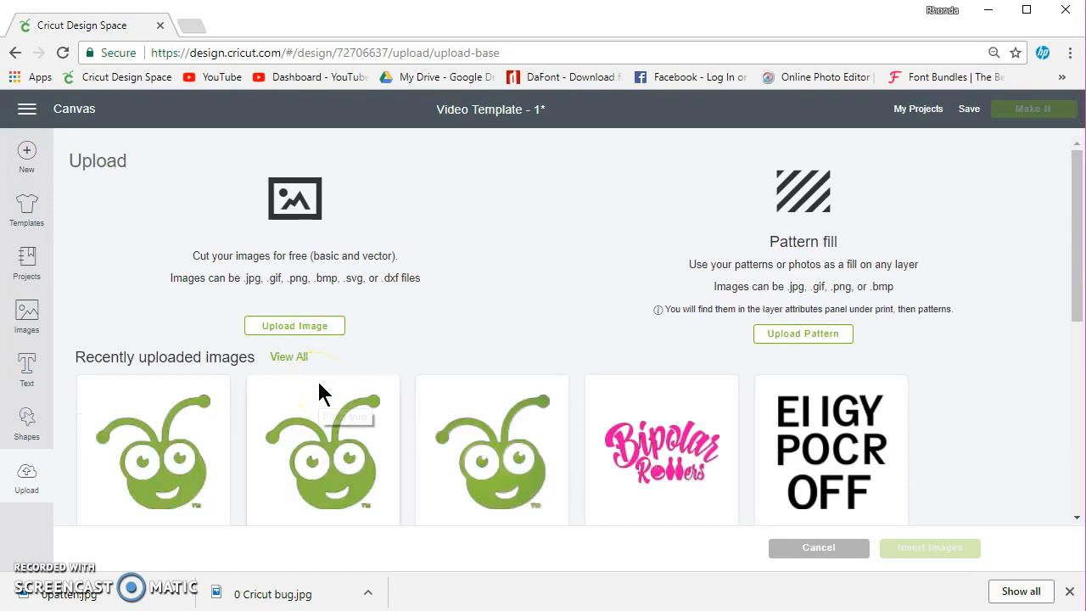
left_click(805, 334)
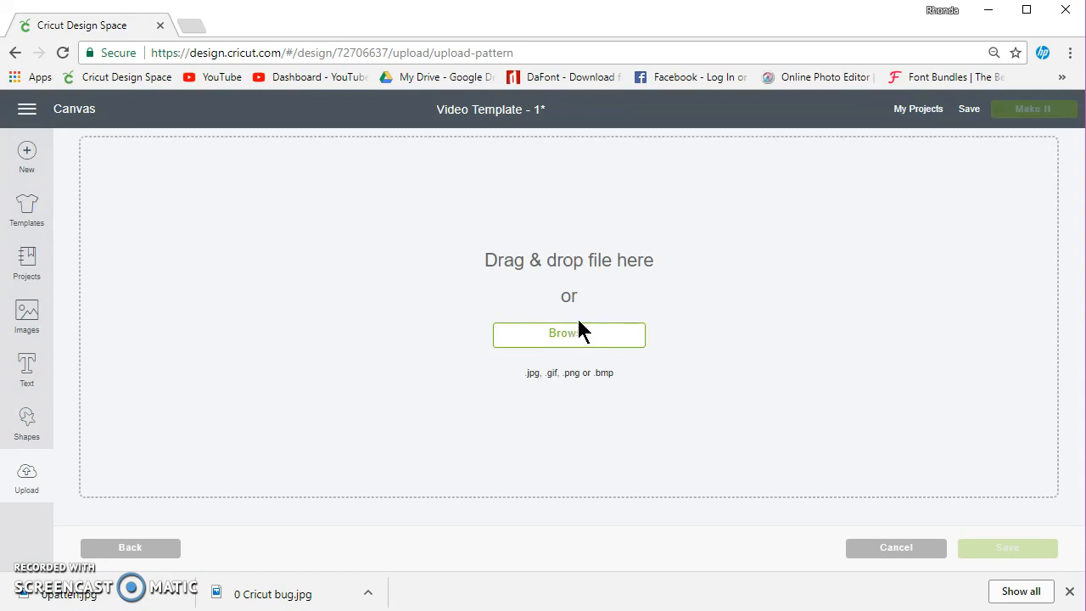
Step: Search Google Images for patterns in a new browser tab
left_click(194, 27)
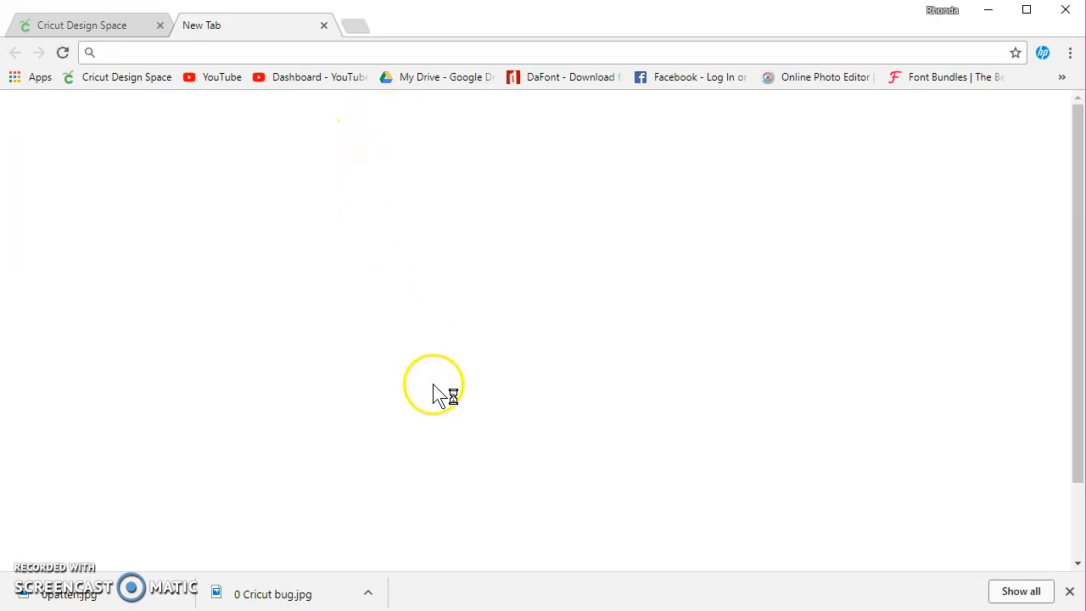
left_click(371, 335)
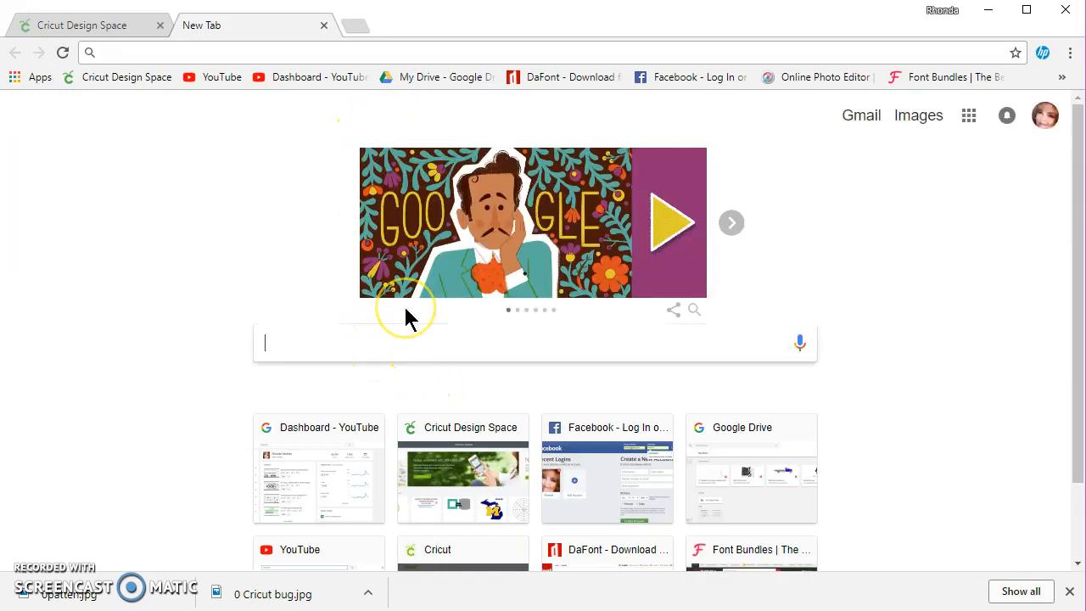
type("pattern")
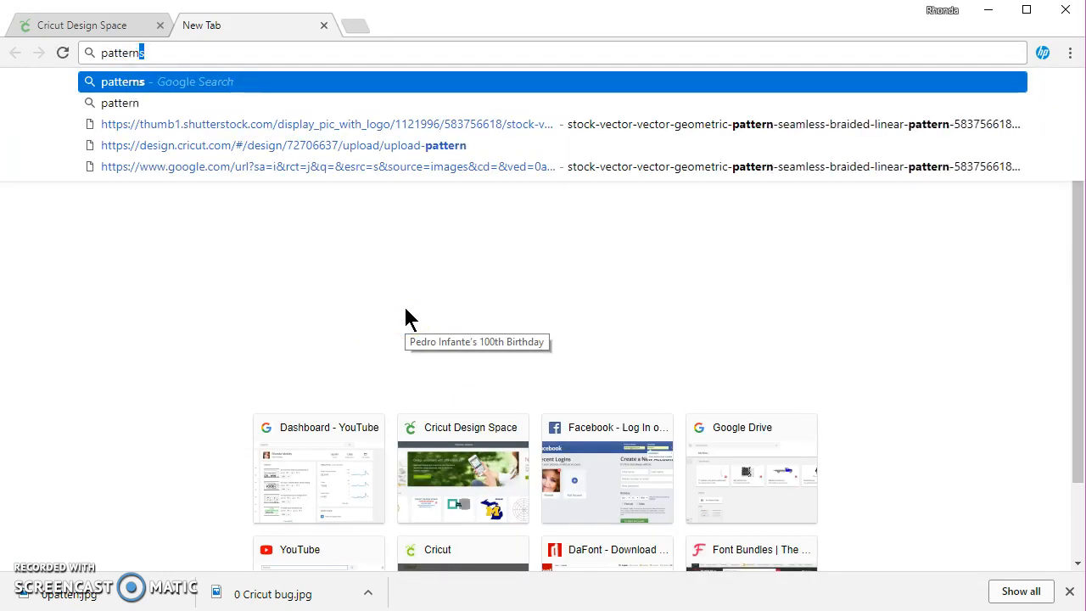
key("Return")
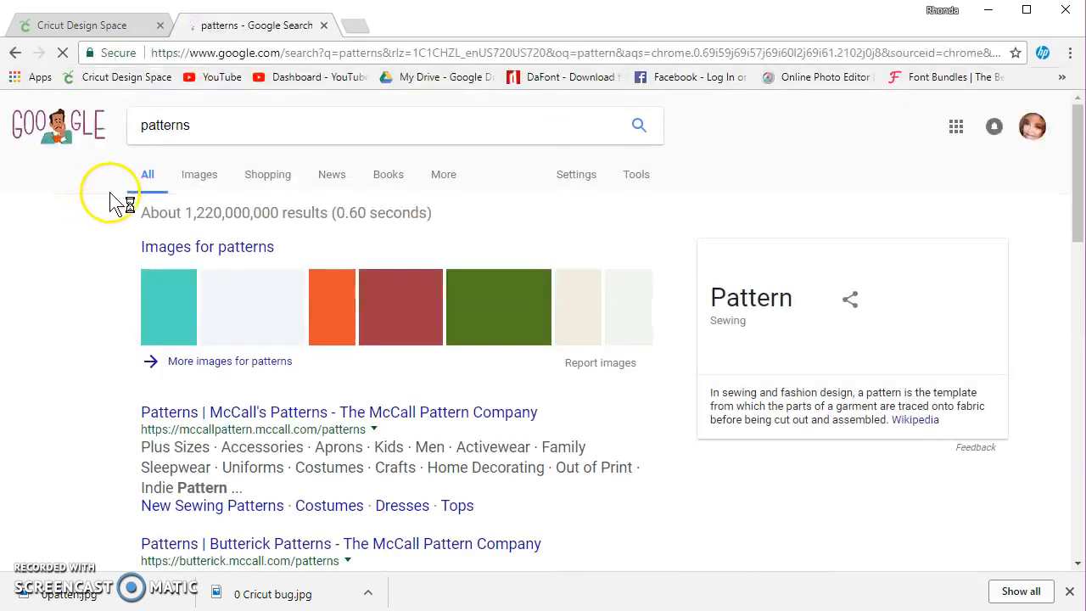
left_click(200, 176)
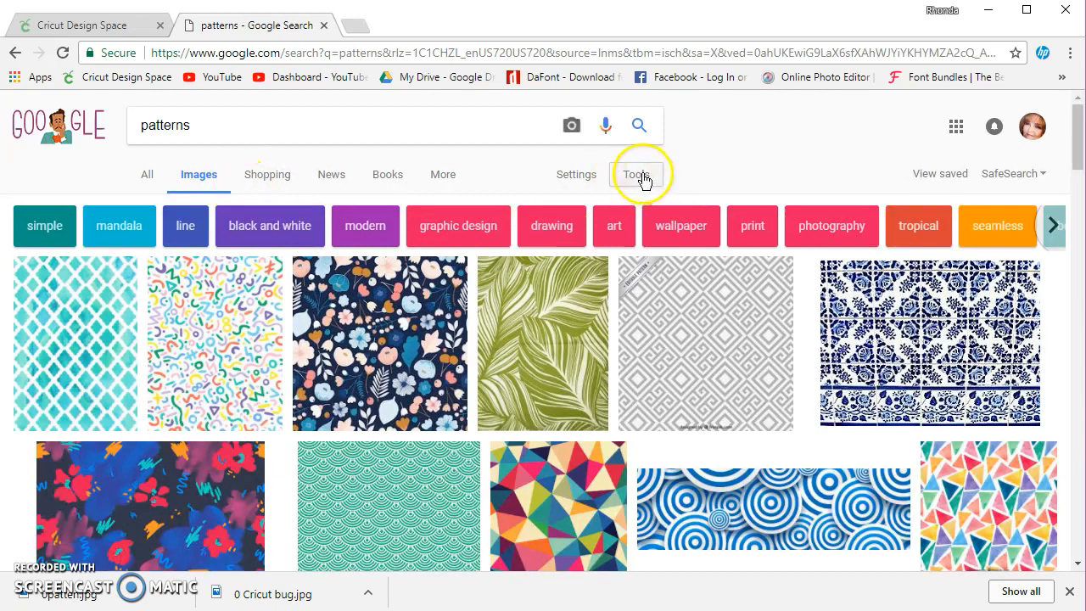
Step: Filter the pattern image results to black and white and medium size
left_click(638, 176)
left_click(212, 206)
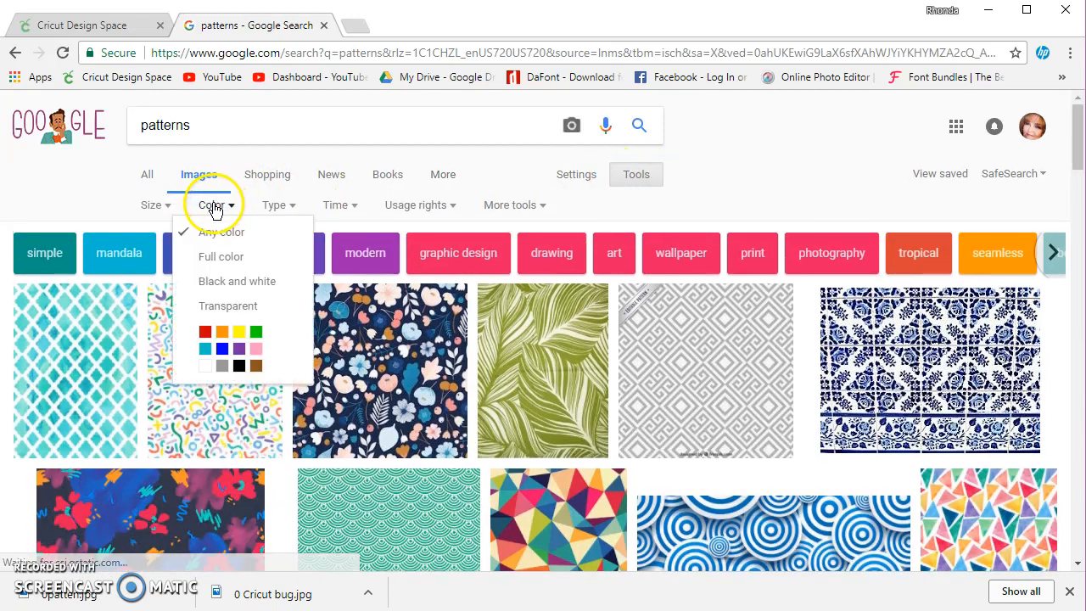
left_click(226, 283)
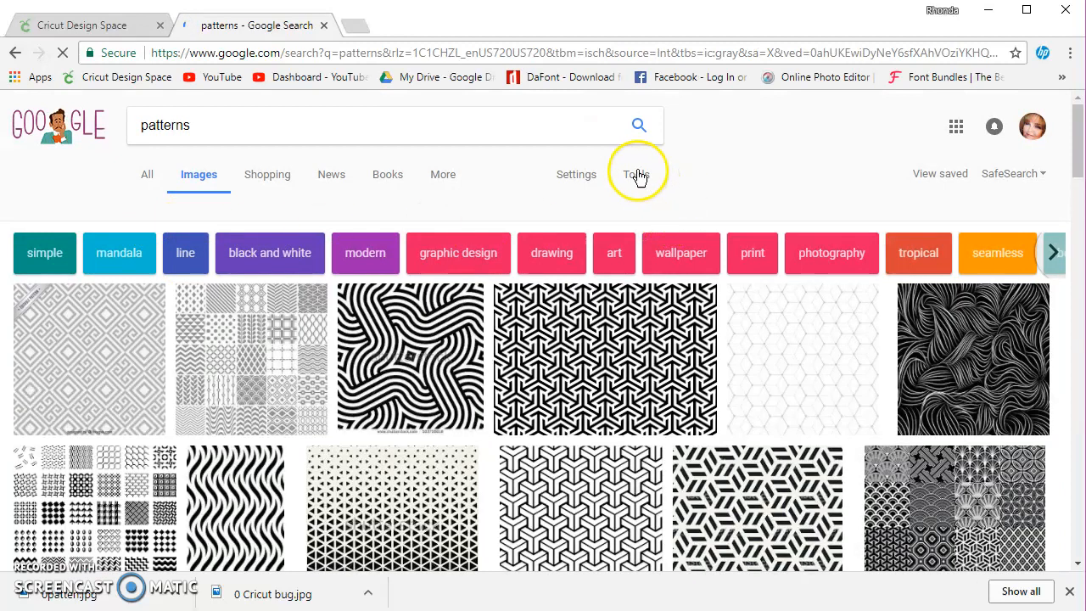
left_click(636, 176)
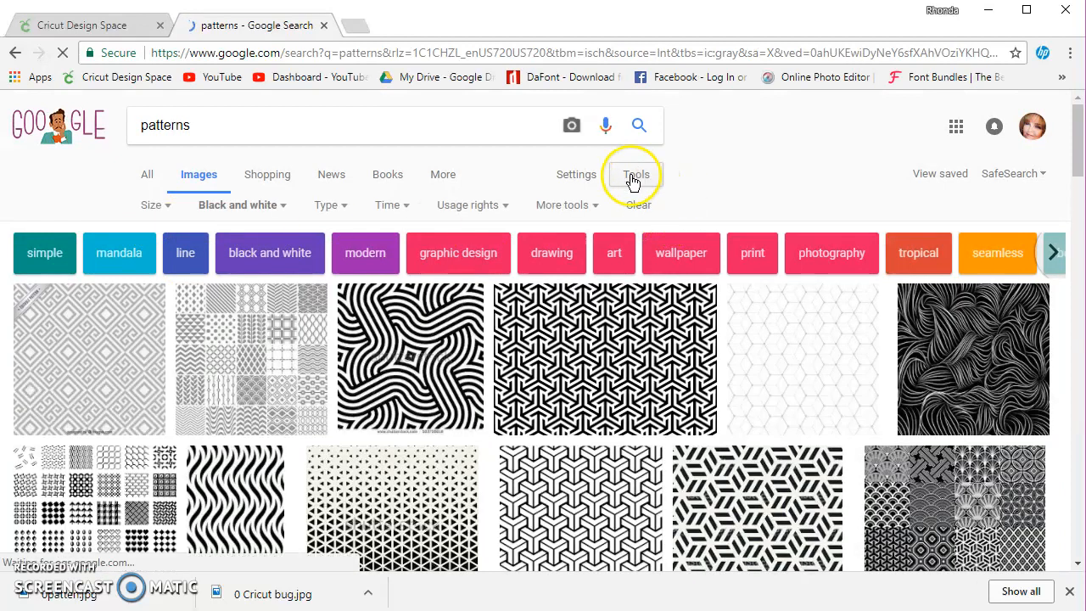
left_click(153, 206)
left_click(160, 284)
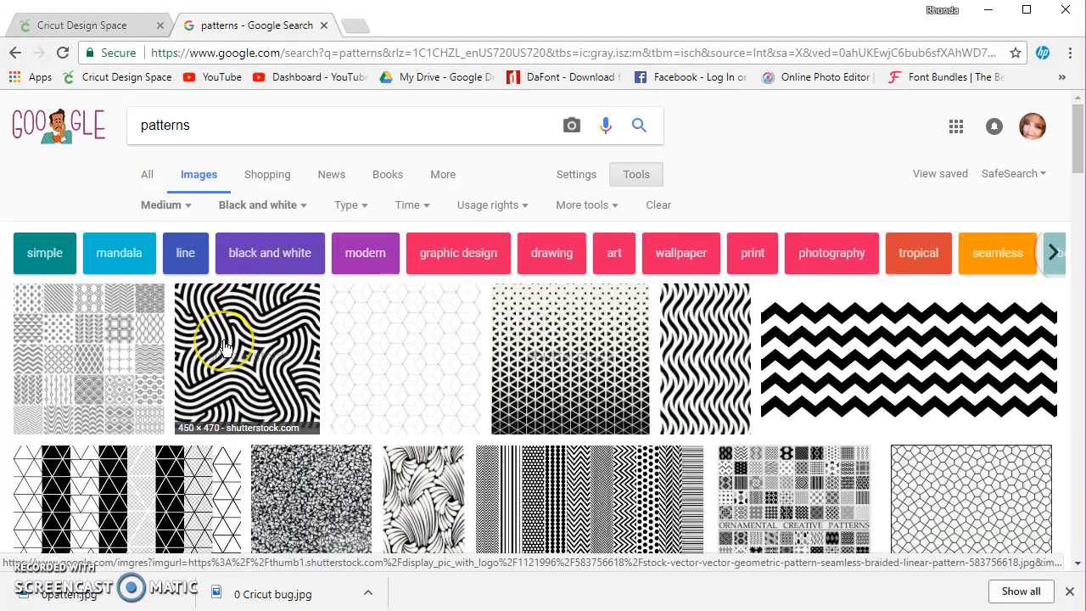
Step: Try the Large size filter on the pattern images and return to Medium
left_click(241, 416)
left_click(177, 203)
mouse_move(182, 340)
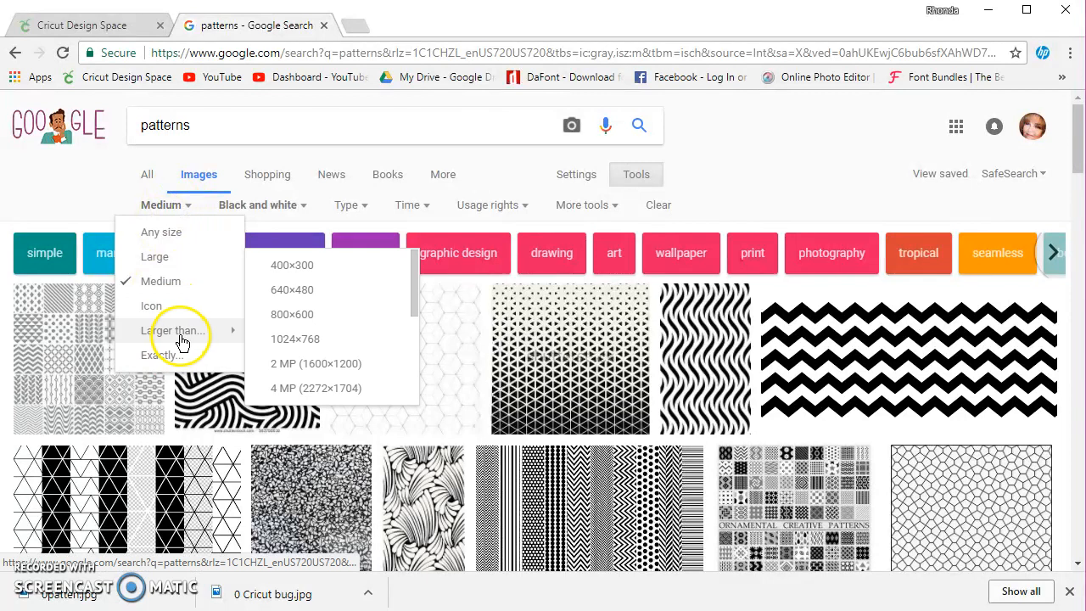
left_click(160, 256)
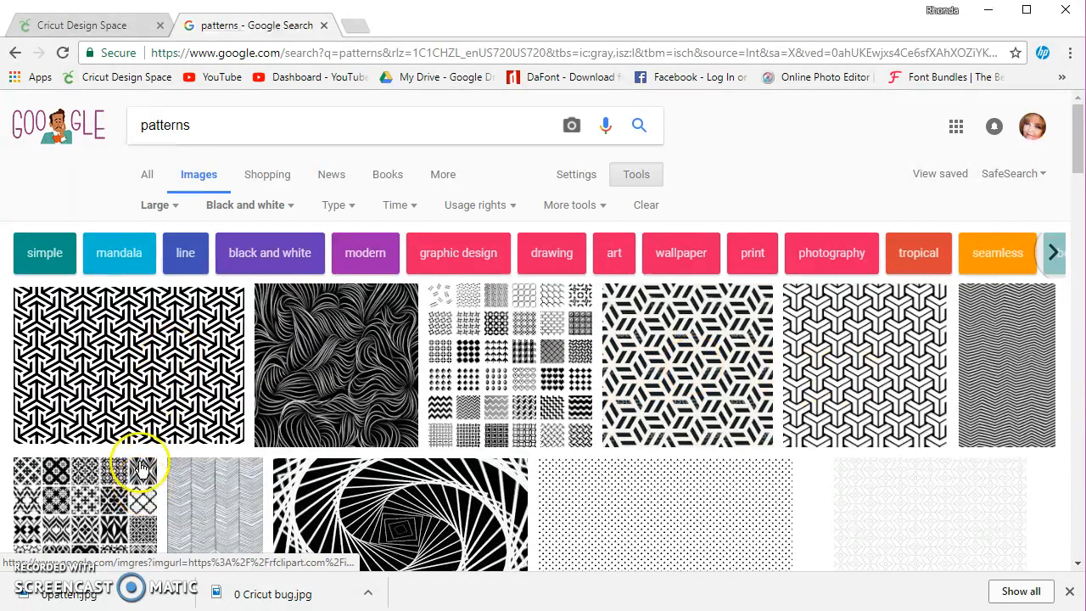
left_click(156, 212)
left_click(160, 282)
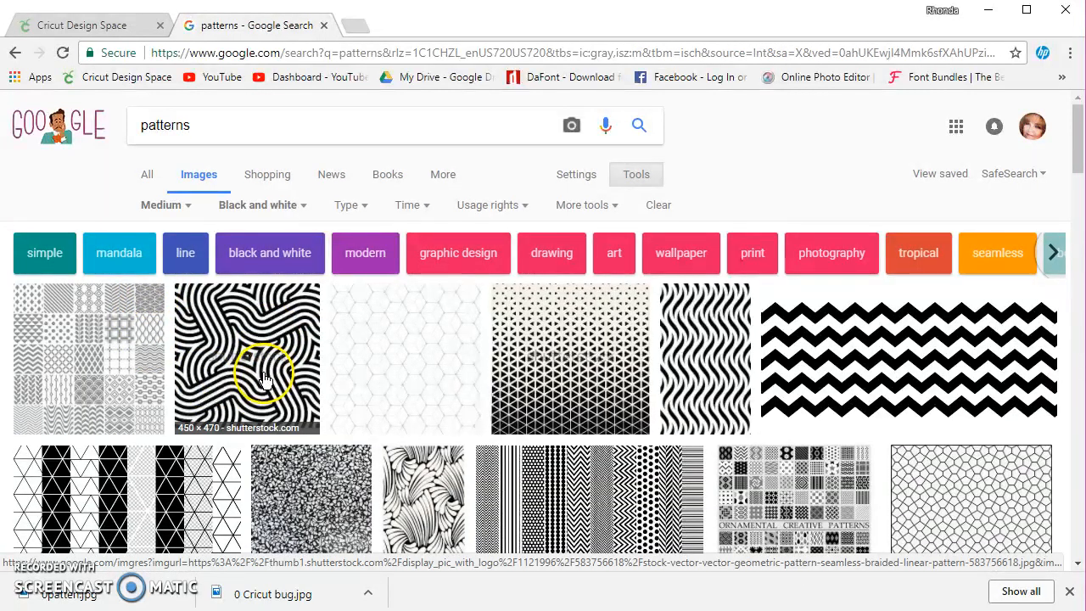
Step: View the braided linear pattern at full size, start saving it as a JPEG, cancel the save, and return to Cricut Design Space
left_click(266, 378)
left_click(786, 319)
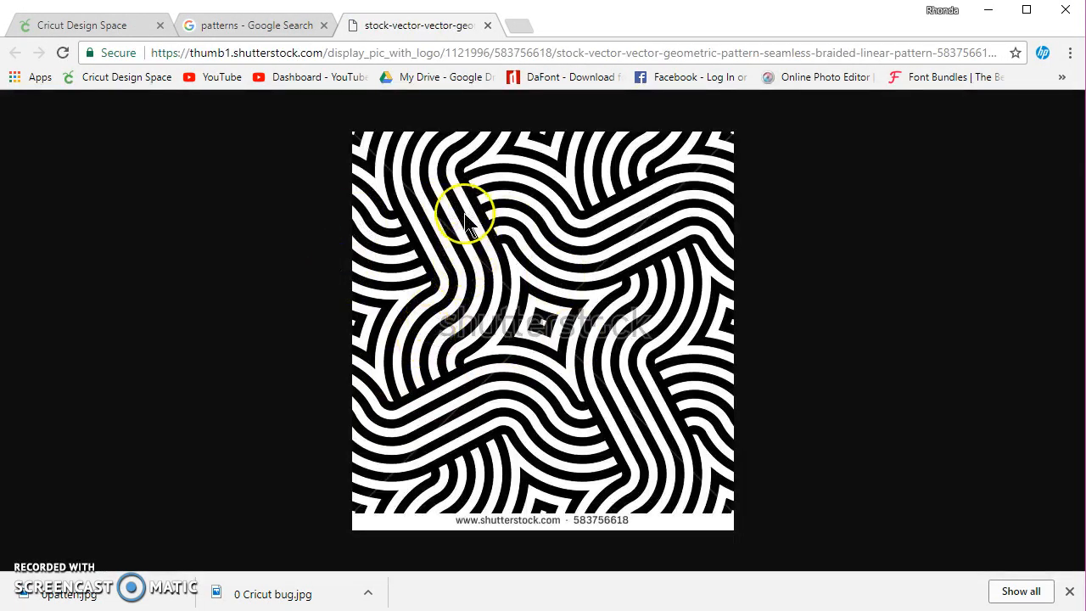
right_click(464, 222)
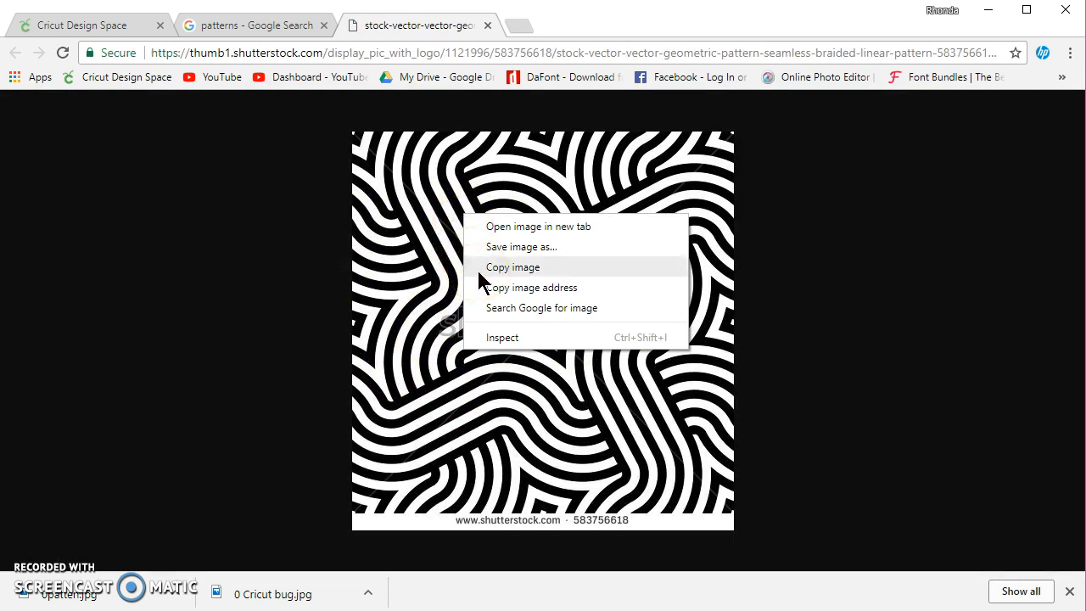
left_click(489, 248)
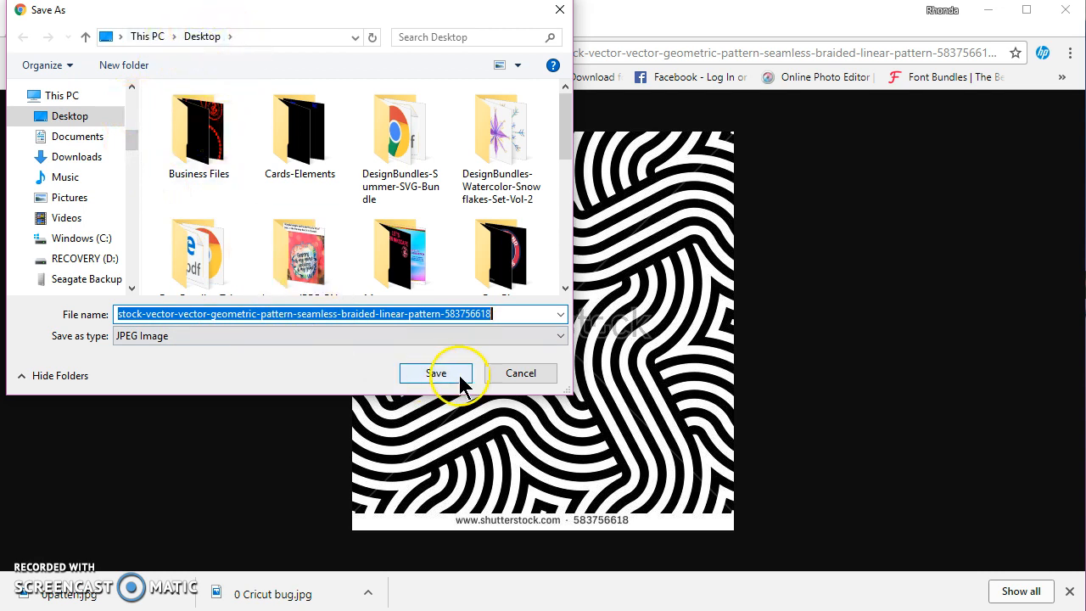
left_click(524, 372)
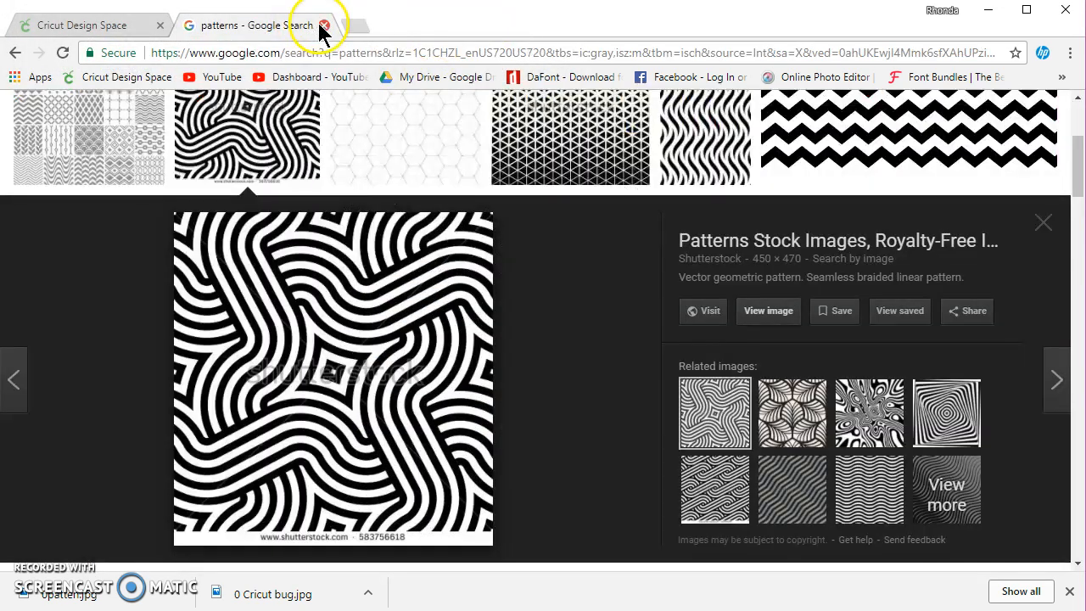
left_click(324, 24)
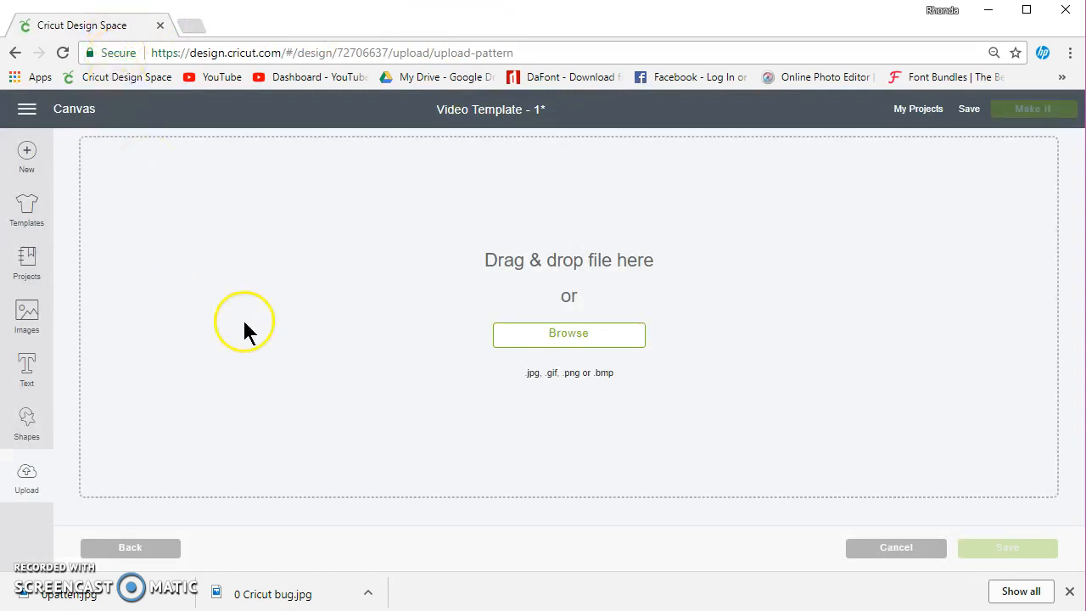
Step: Load the 0patten image from the Desktop as the pattern to upload
left_click(565, 343)
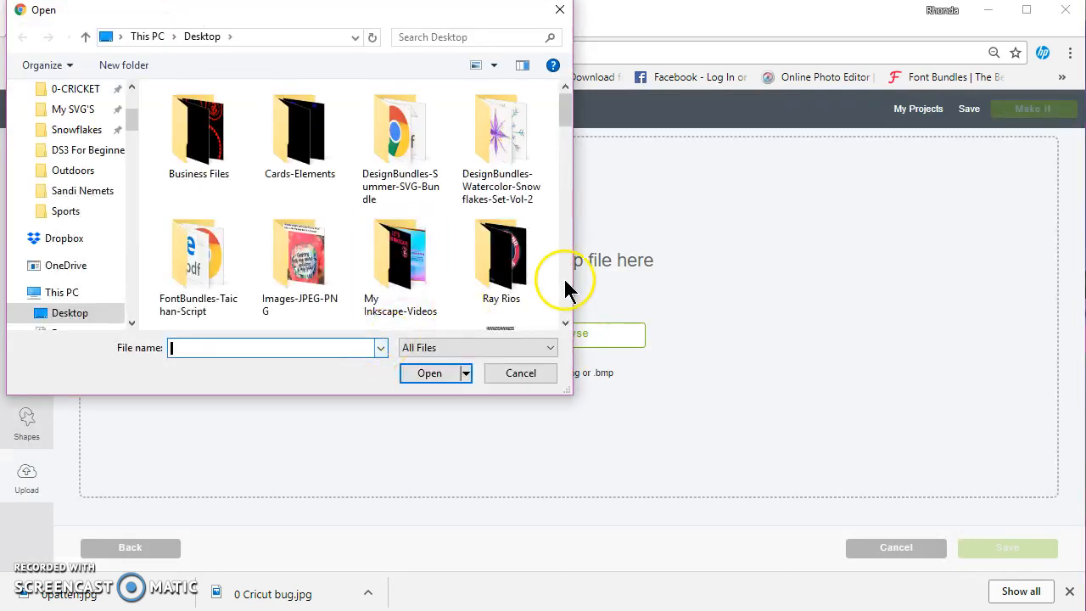
scroll(567, 289, "down", 3)
left_click(351, 288)
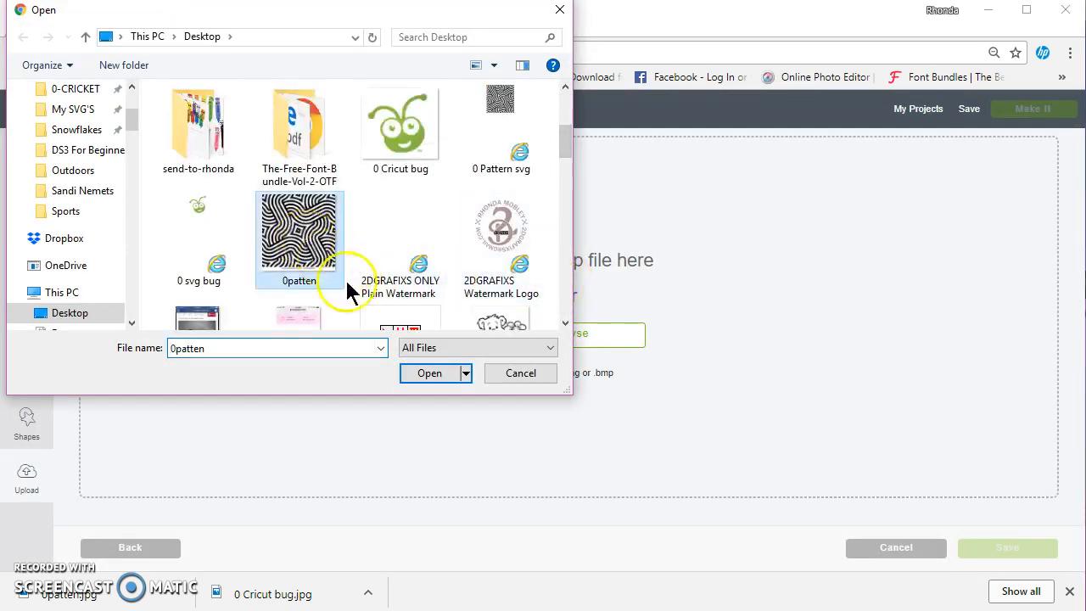
left_click(430, 373)
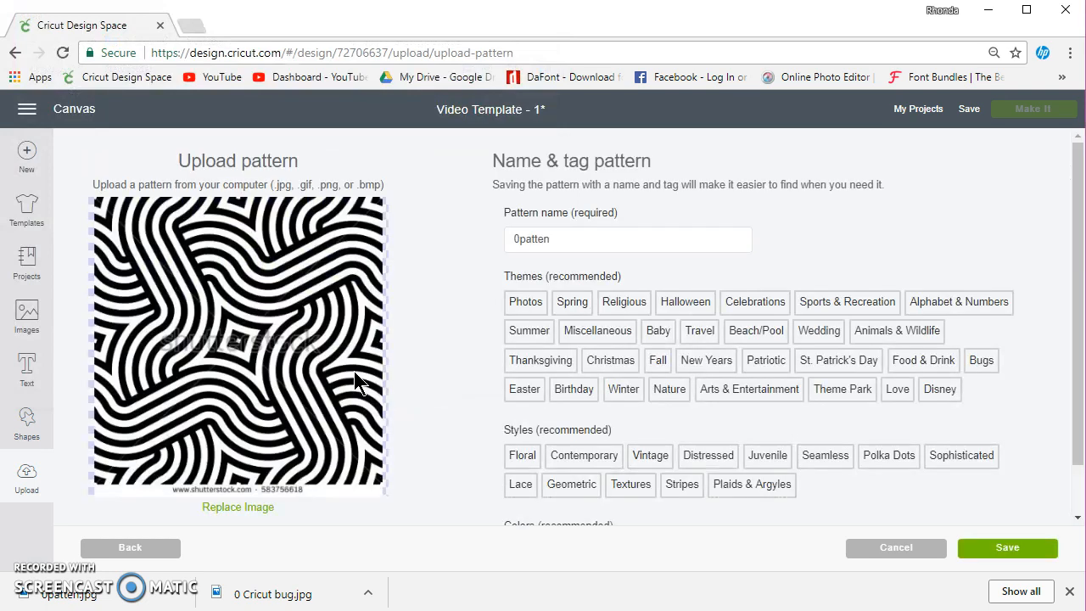
Step: Try the Birthday theme tag on the pattern, clear it, and save the pattern untagged
left_click(543, 331)
left_click(581, 395)
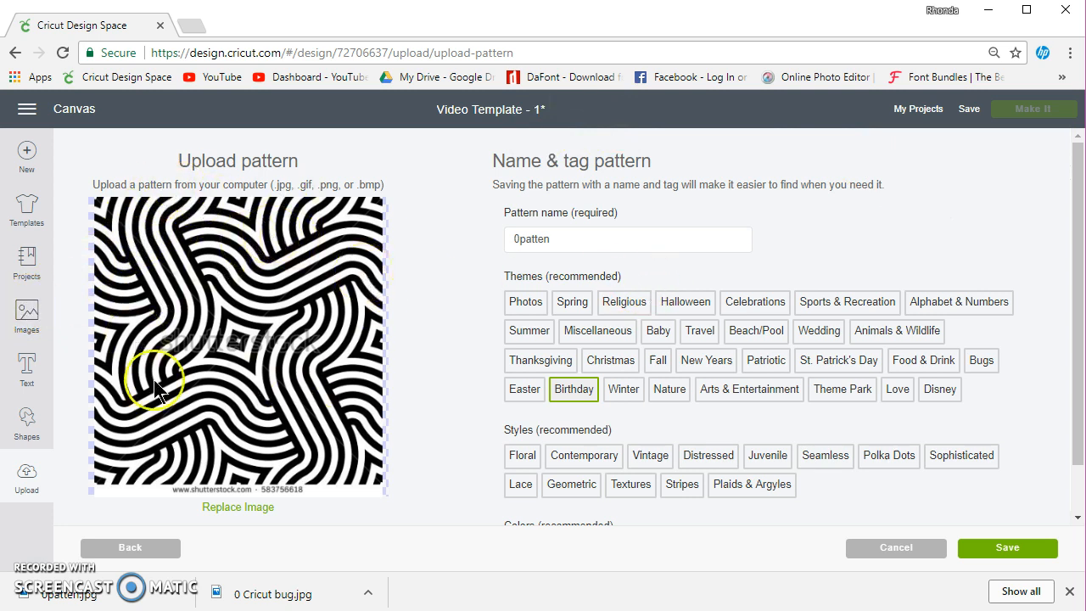
left_click(572, 390)
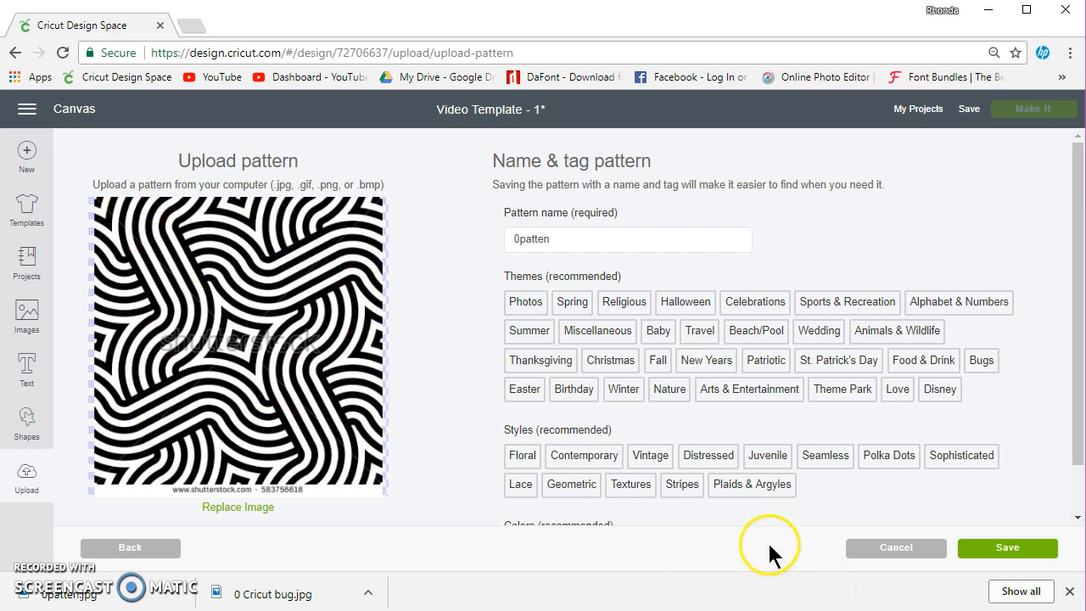
left_click(1026, 549)
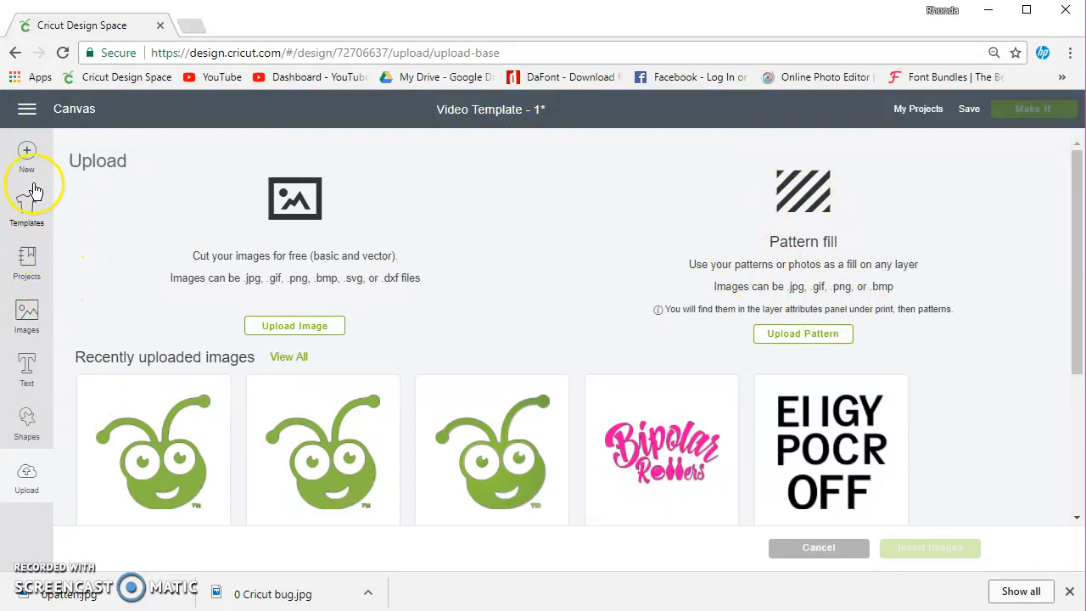
Step: Start a new blank project, insert a square, and move it to about X 3.6, Y 1.1
left_click(26, 151)
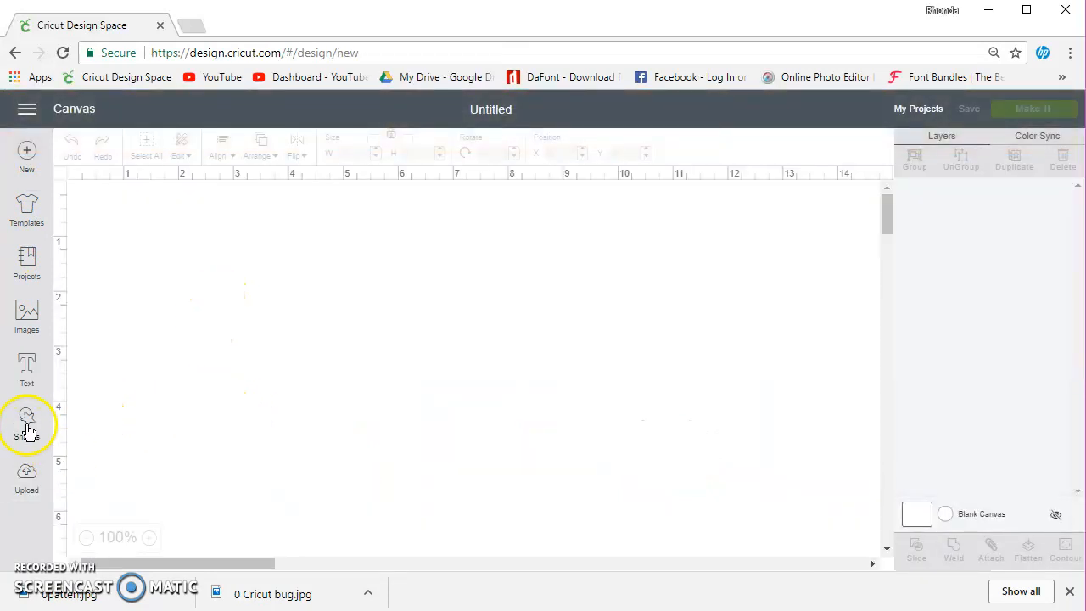
left_click(27, 429)
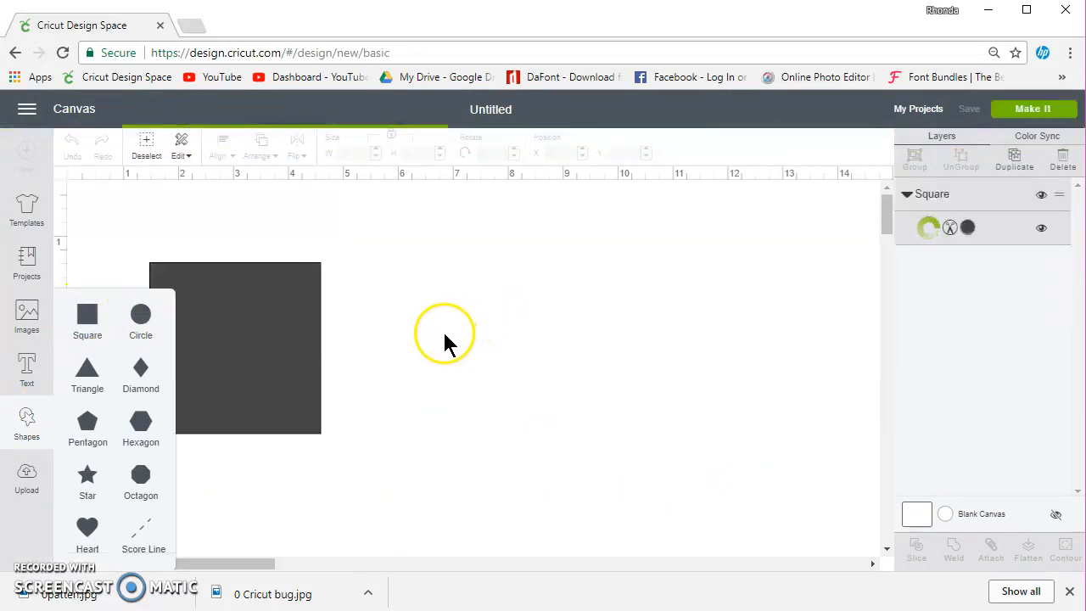
left_click_drag(296, 359, 412, 338)
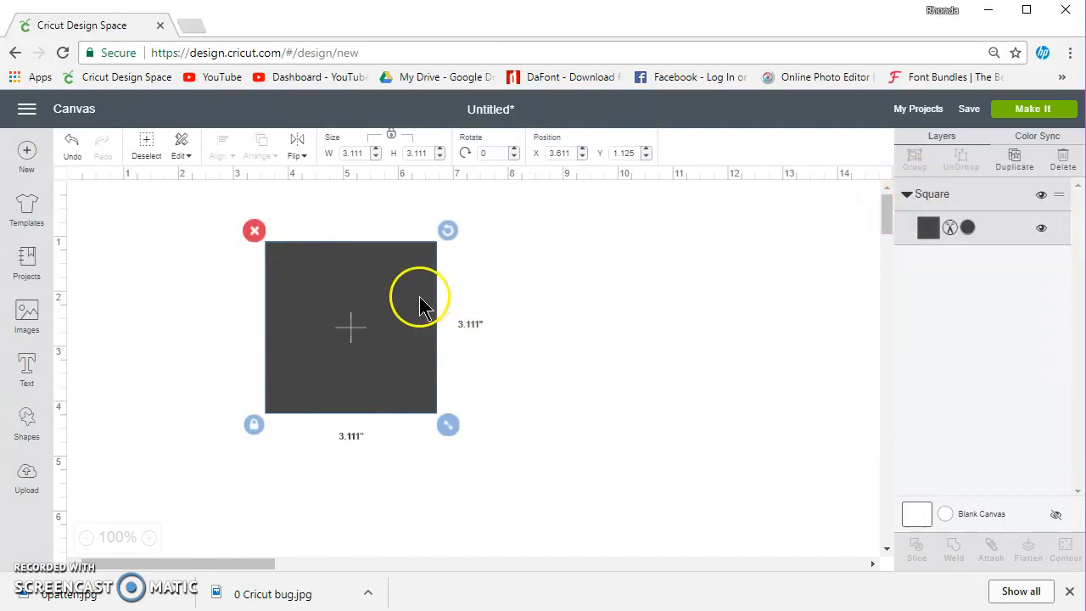
Step: Set the square's layer to Print and fill it with the first uploaded black-and-white braided pattern
left_click(924, 229)
left_click(921, 228)
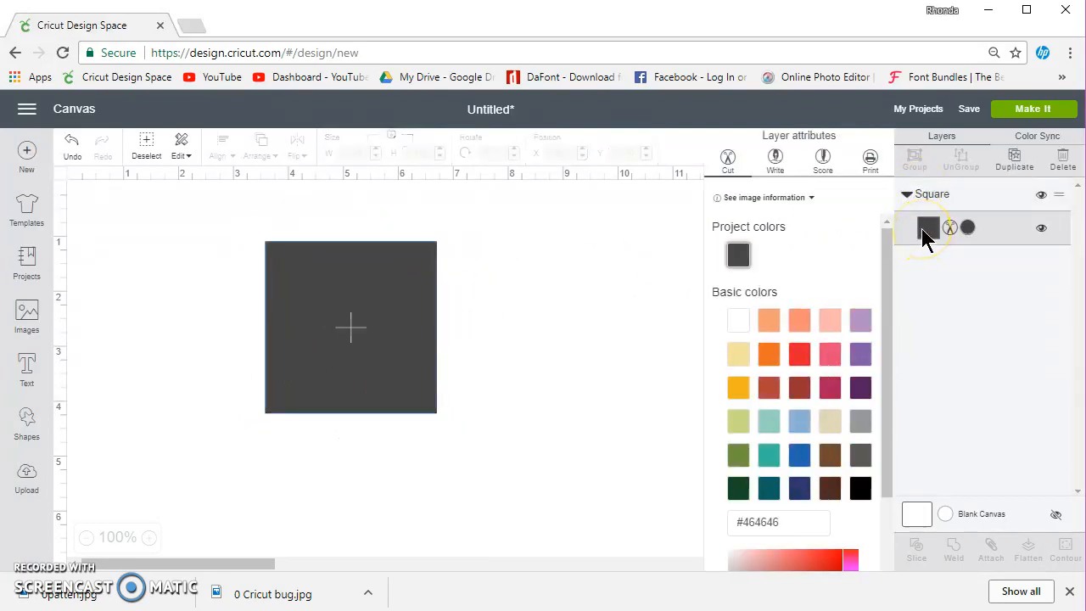
left_click(872, 161)
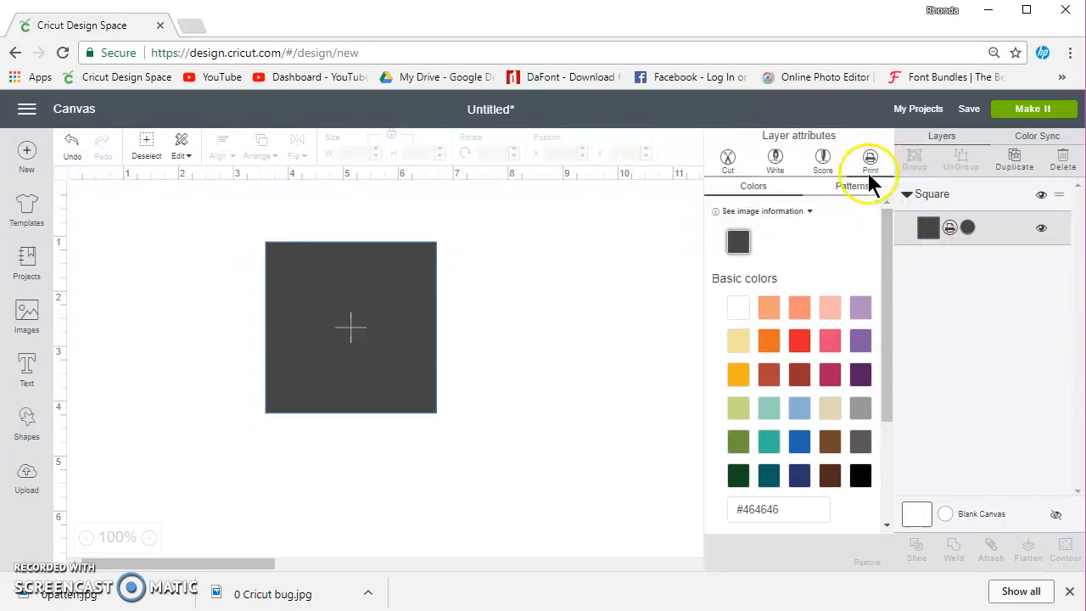
left_click(855, 184)
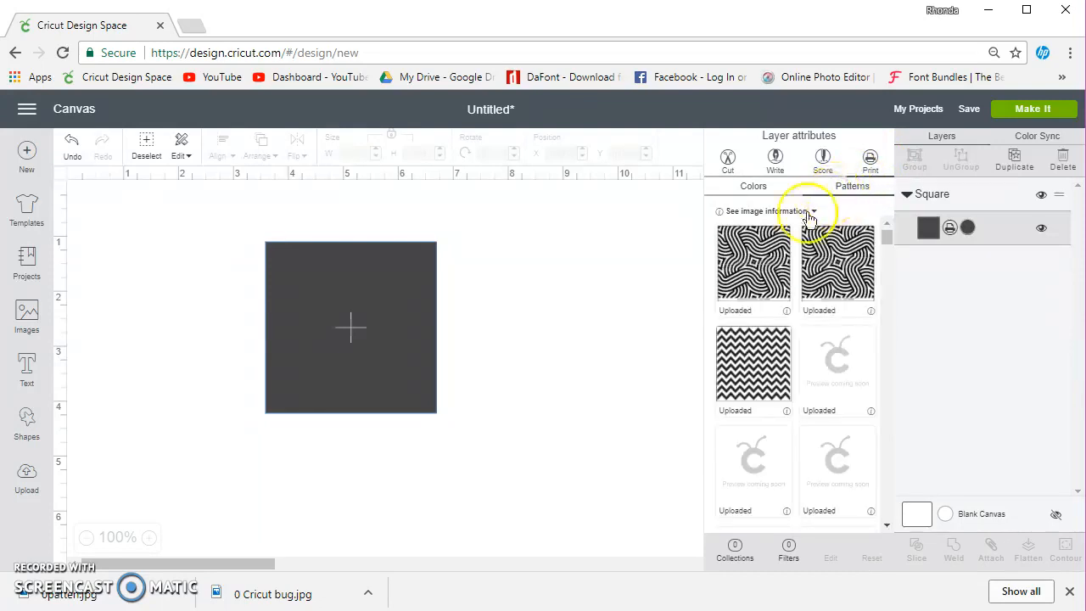
left_click(756, 274)
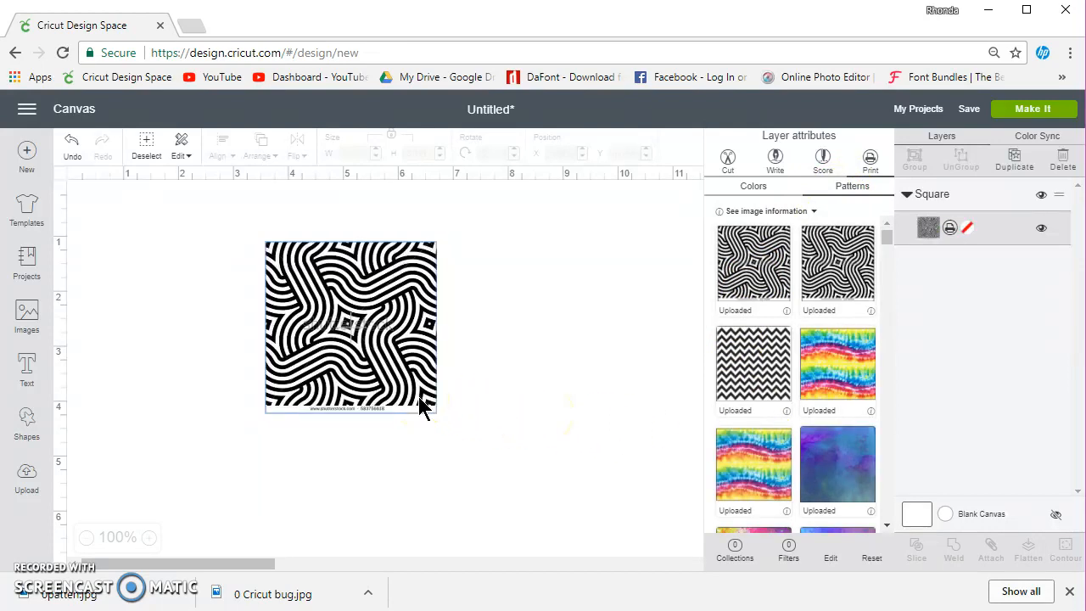
left_click(524, 320)
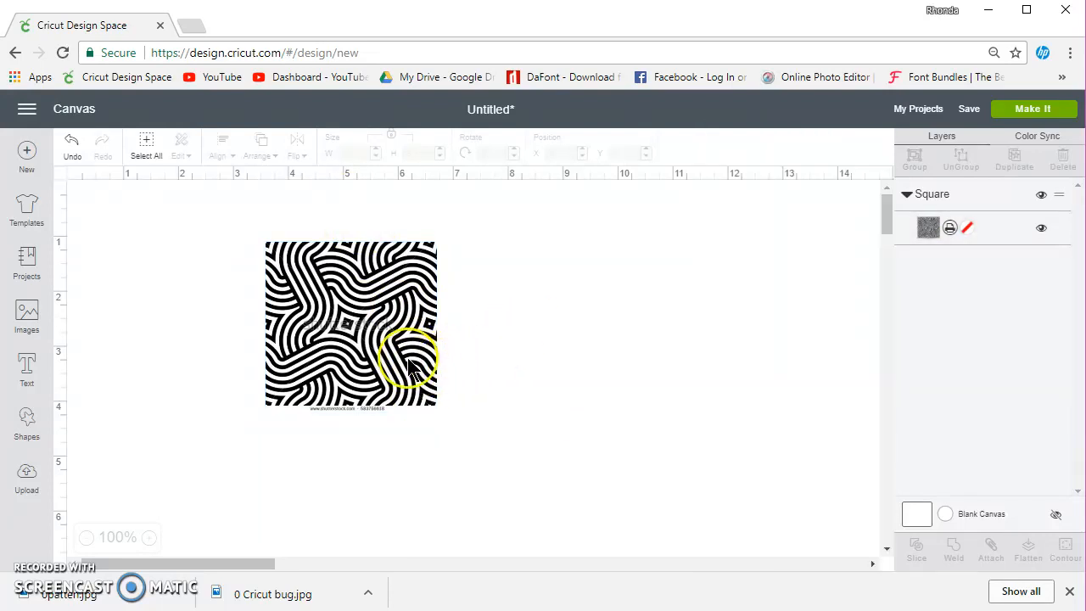
Step: Enlarge the patterned square to about 7.6 inches and reposition it at about X 3.4, Y 0
left_click_drag(357, 297, 521, 307)
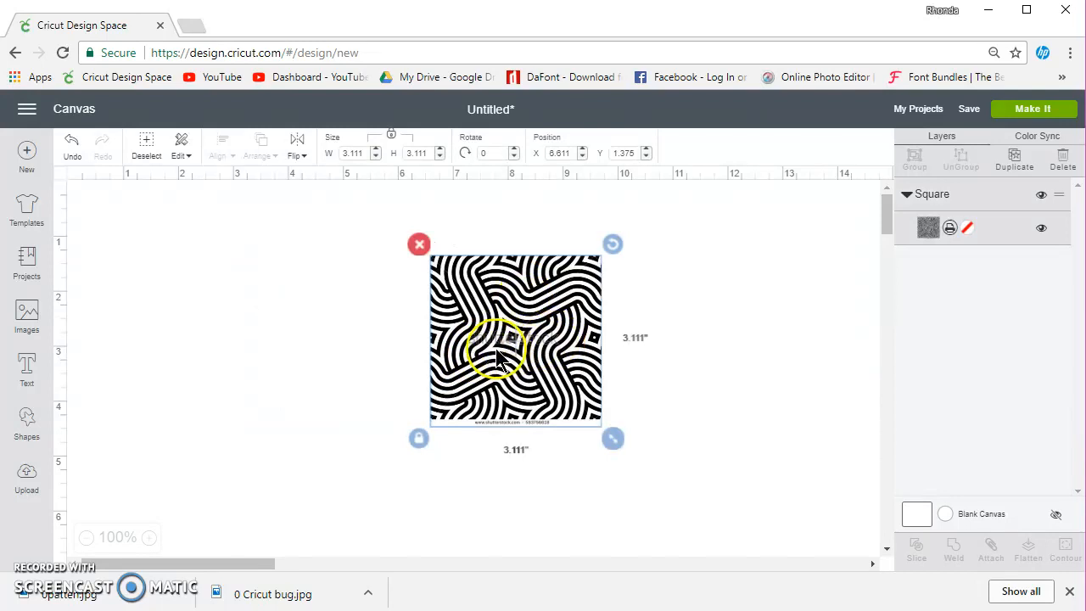
left_click_drag(615, 439, 894, 562)
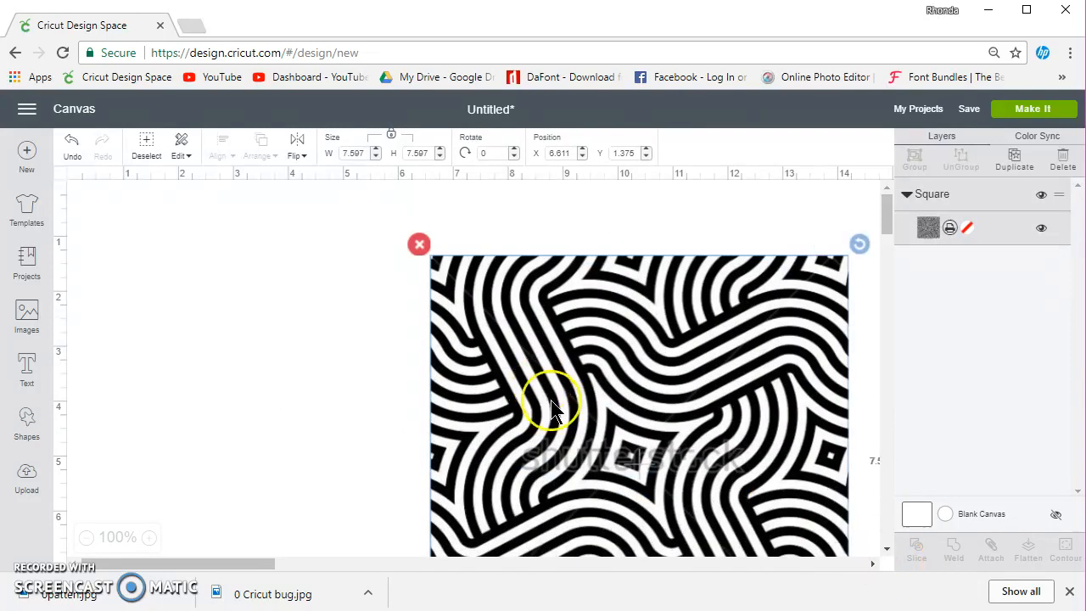
left_click_drag(594, 408, 421, 331)
left_click(421, 331)
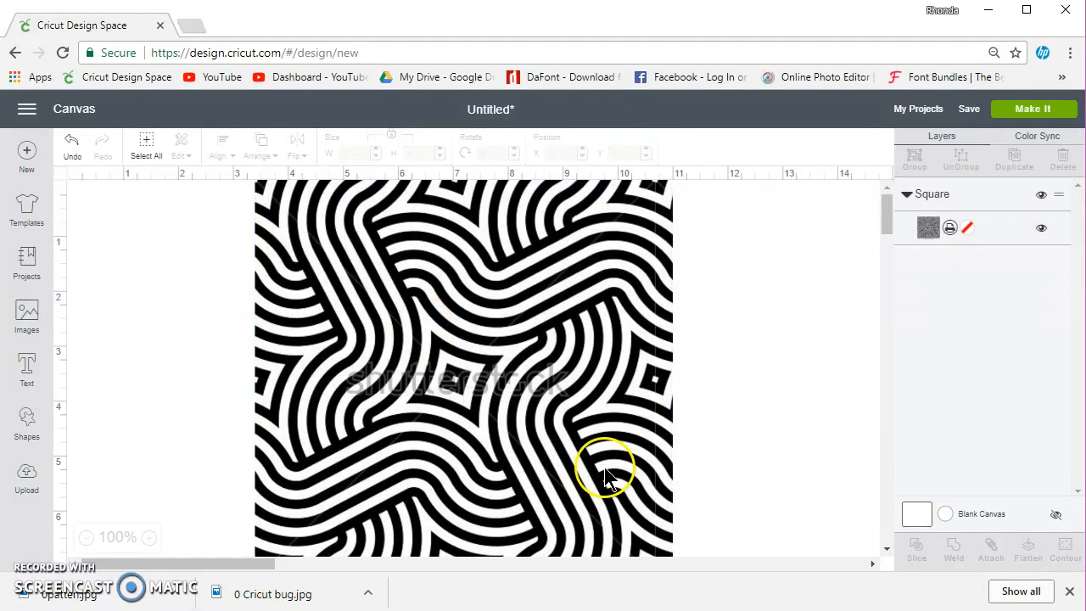
Step: Shrink and reposition the patterned square at about 4.9 inches wide, and delete it from the canvas
scroll(606, 460, "down", 5)
left_click(615, 287)
left_click_drag(687, 323, 509, 216)
left_click_drag(884, 242, 887, 204)
left_click_drag(479, 262, 539, 326)
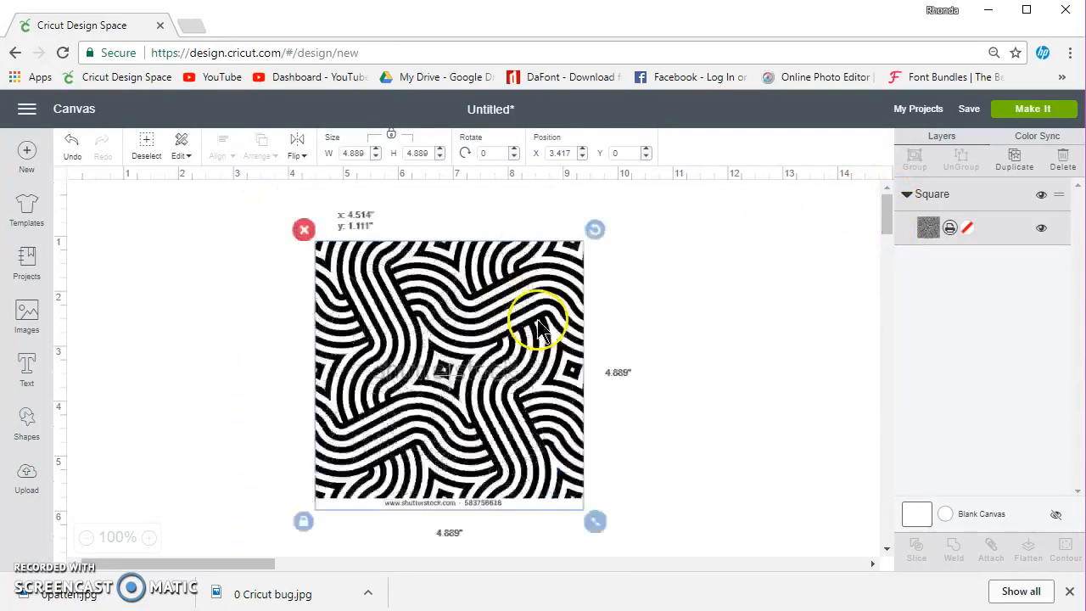
left_click(303, 229)
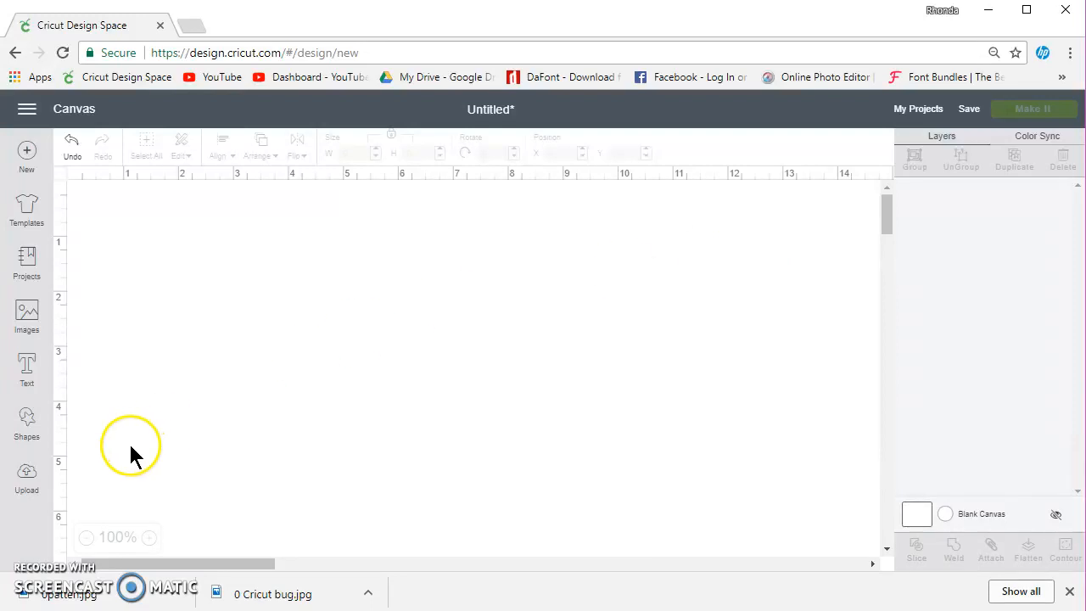
left_click(27, 473)
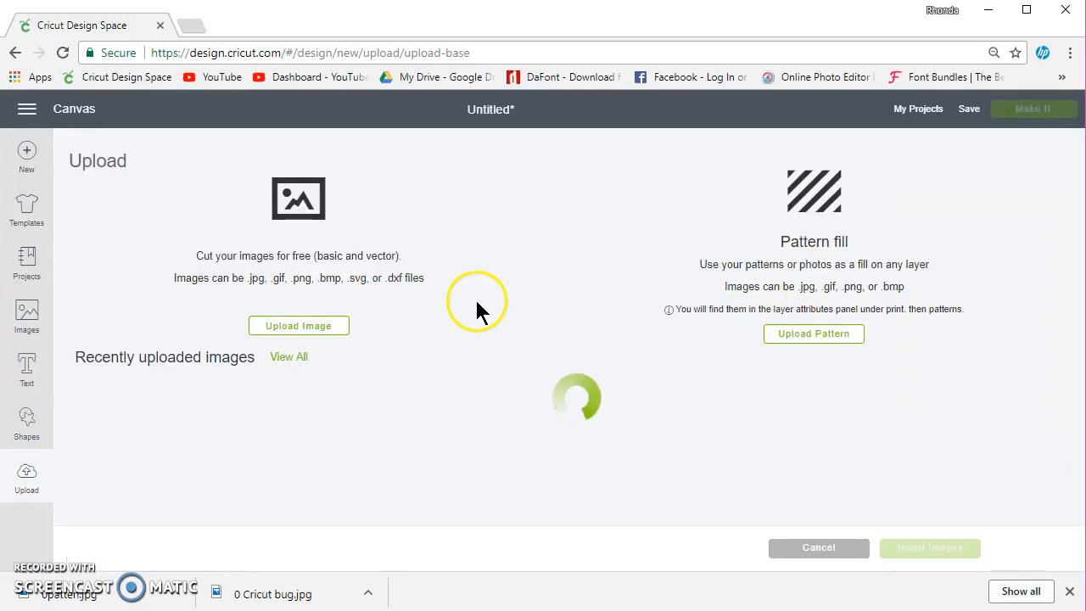
left_click(832, 550)
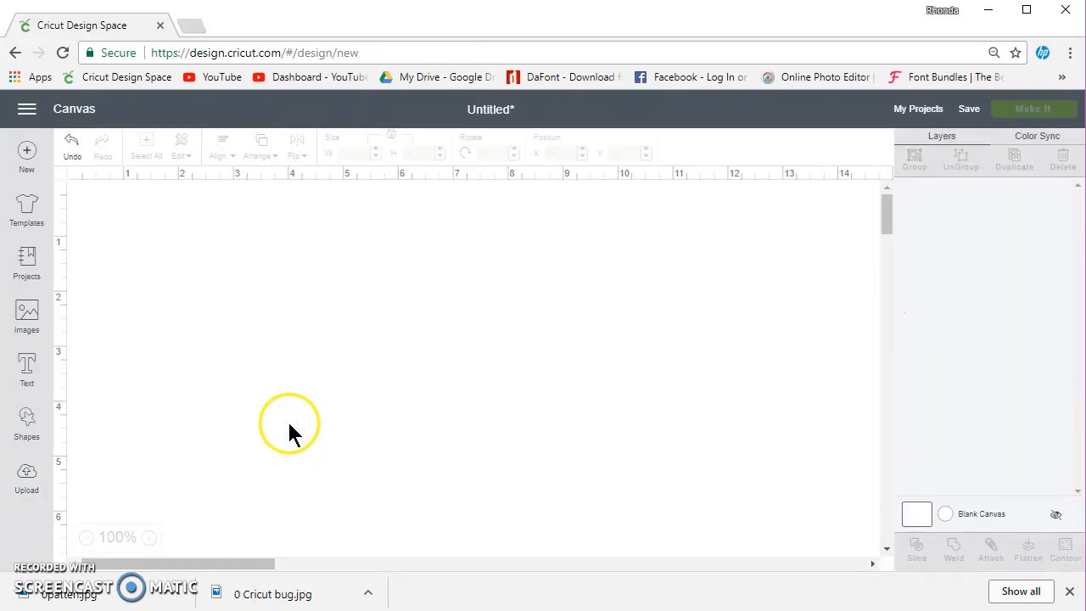
left_click(27, 421)
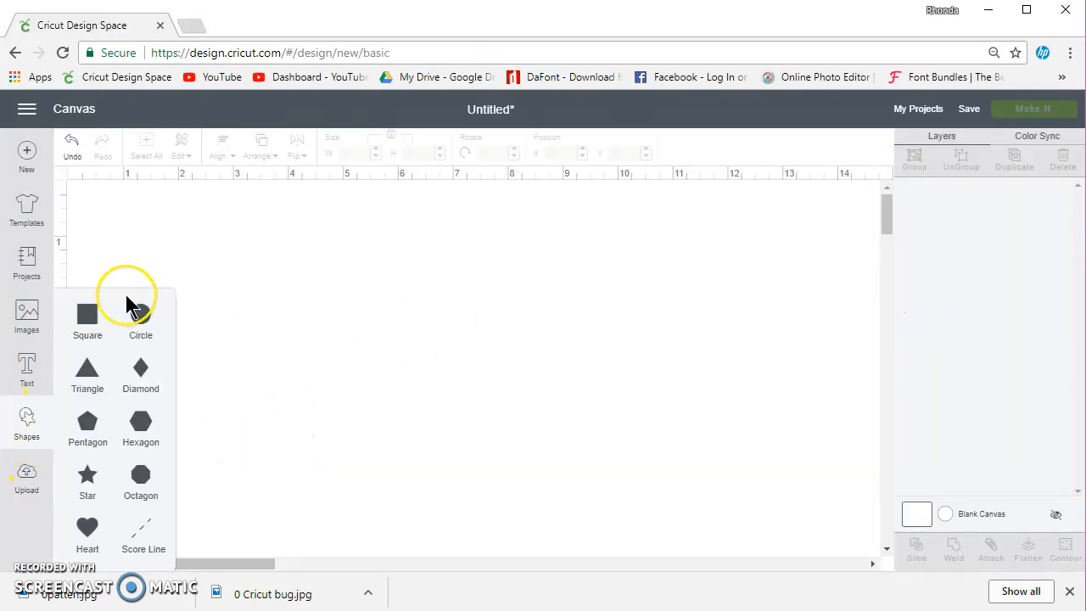
left_click(261, 323)
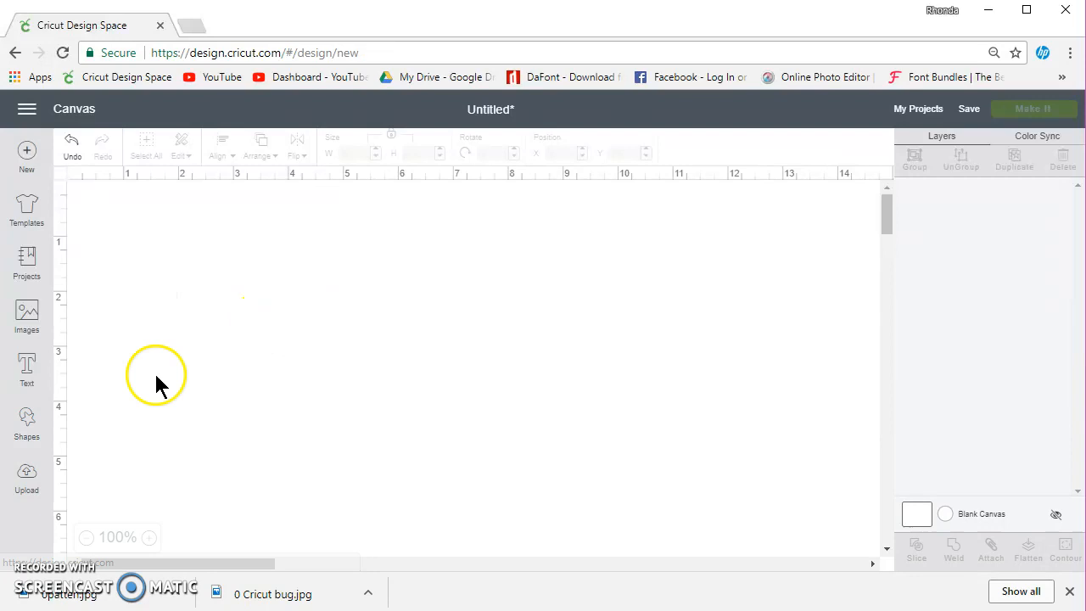
Step: Insert the first recently uploaded green bug image, 0 svg bug, onto the canvas
left_click(26, 476)
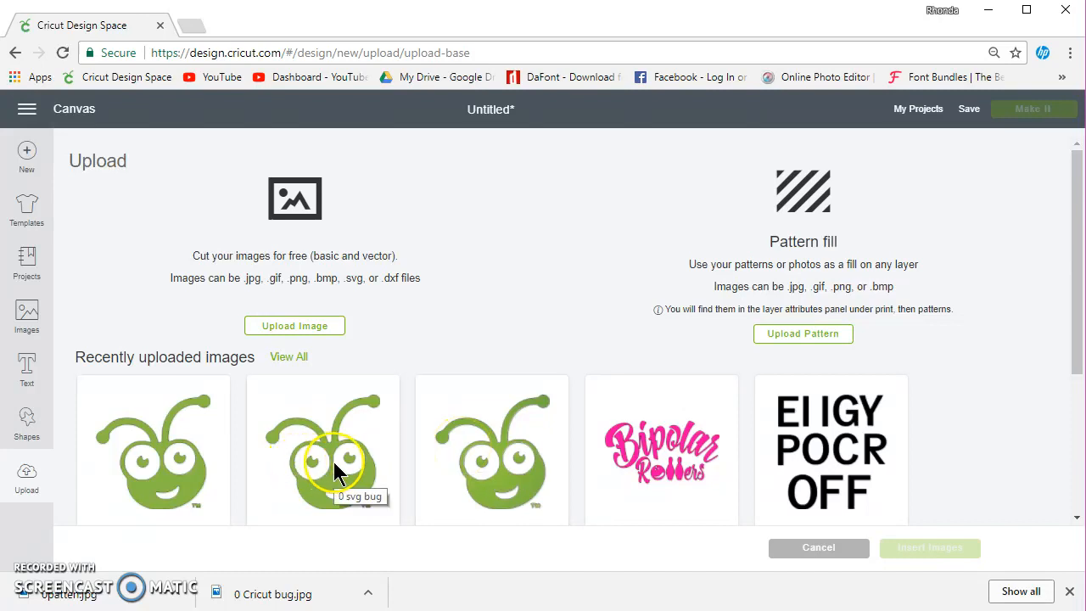
left_click(163, 459)
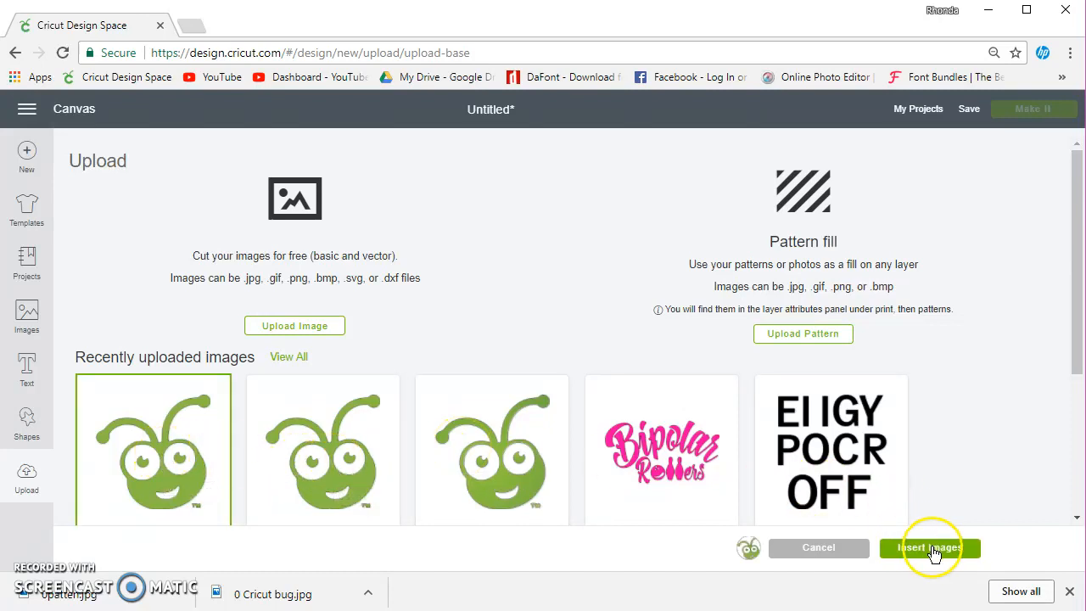
left_click(931, 550)
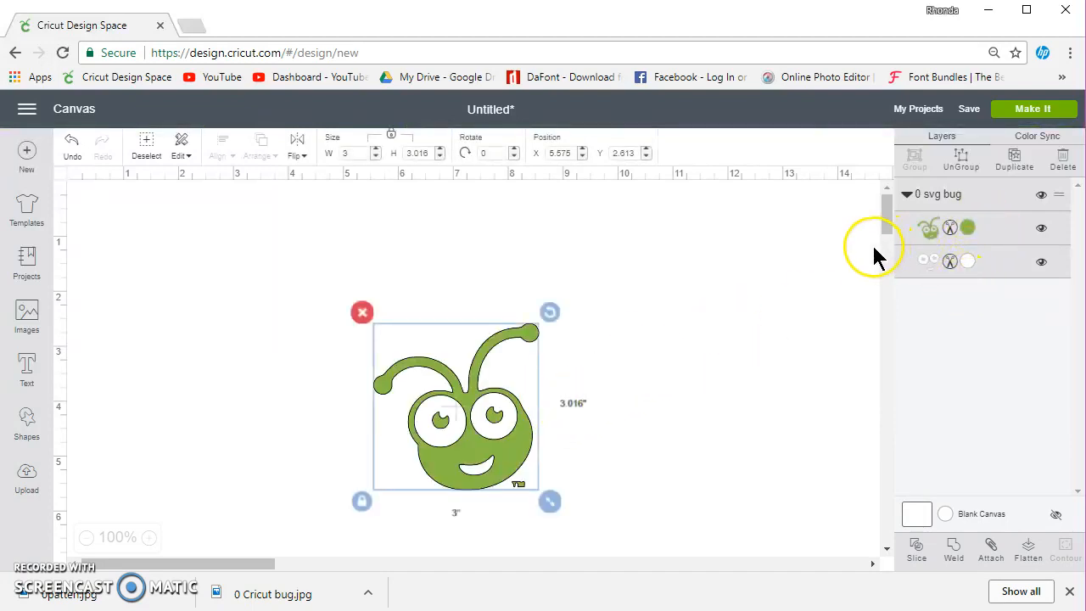
Step: Set both the green layer and the white layer of the 0 svg bug to Print
left_click(925, 227)
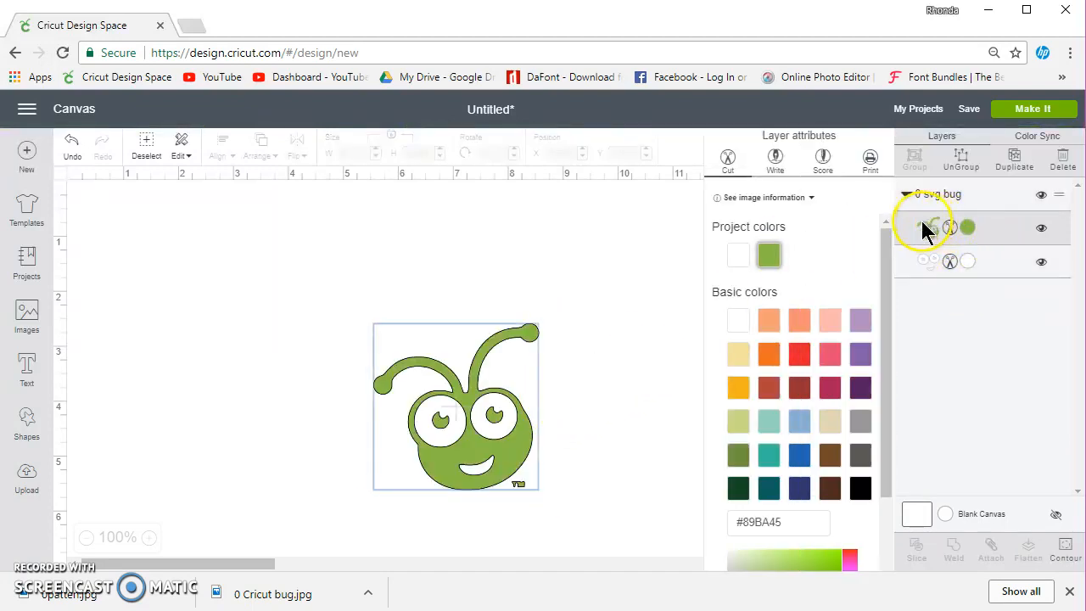
left_click(871, 161)
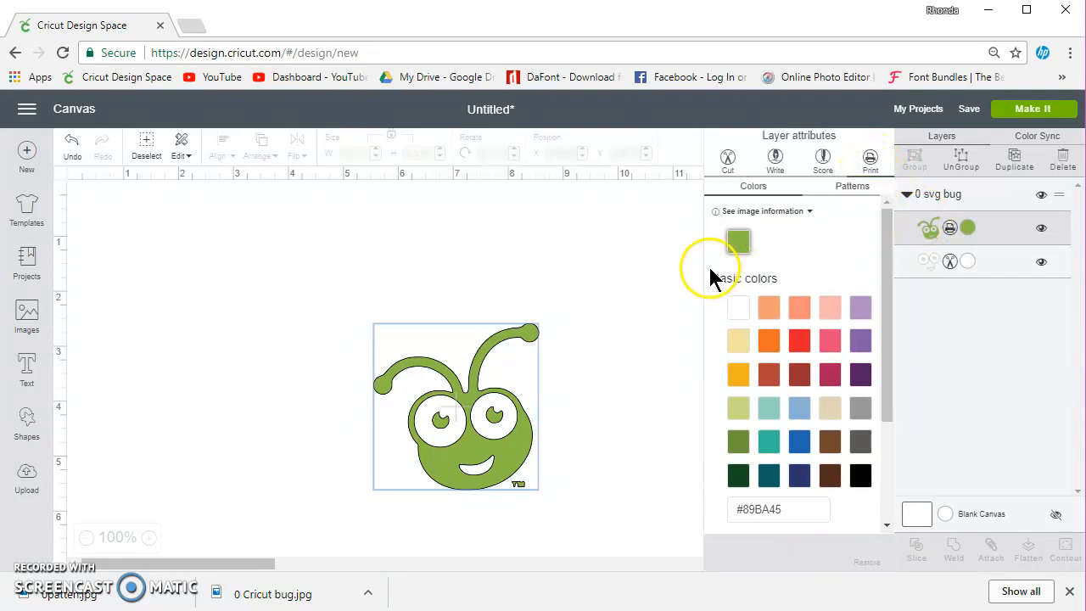
left_click(946, 259)
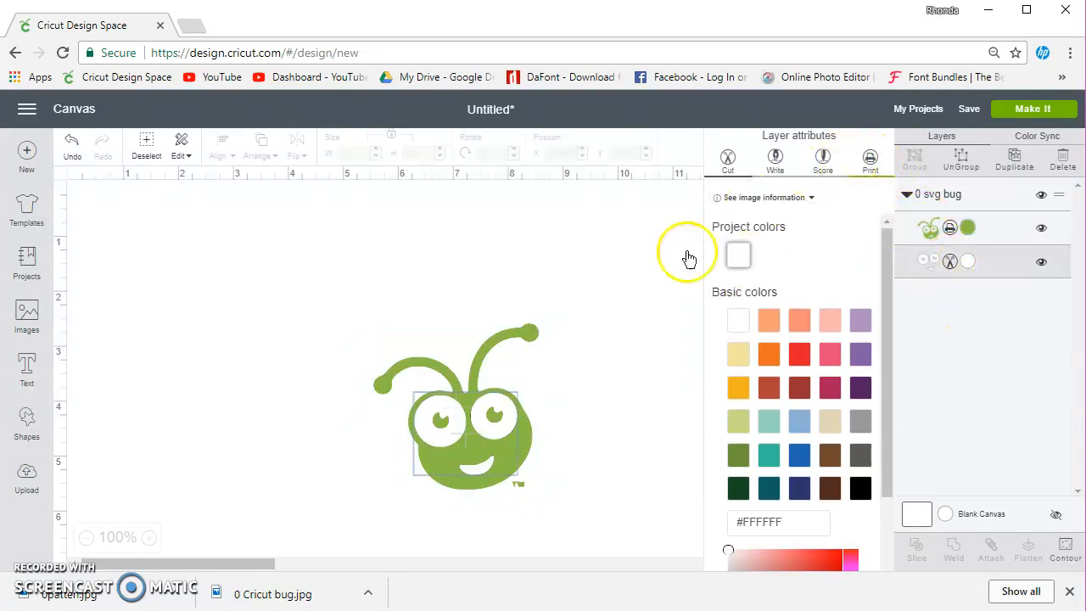
Step: Fill the bug's green layer with the first uploaded black-and-white braided pattern
left_click(931, 231)
left_click(850, 188)
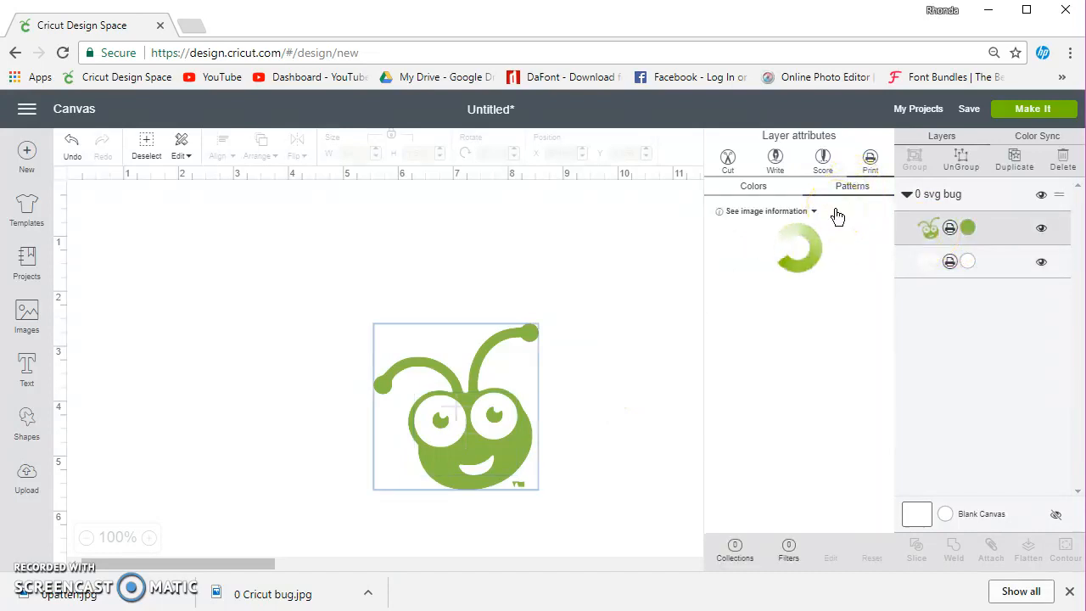
left_click(726, 364)
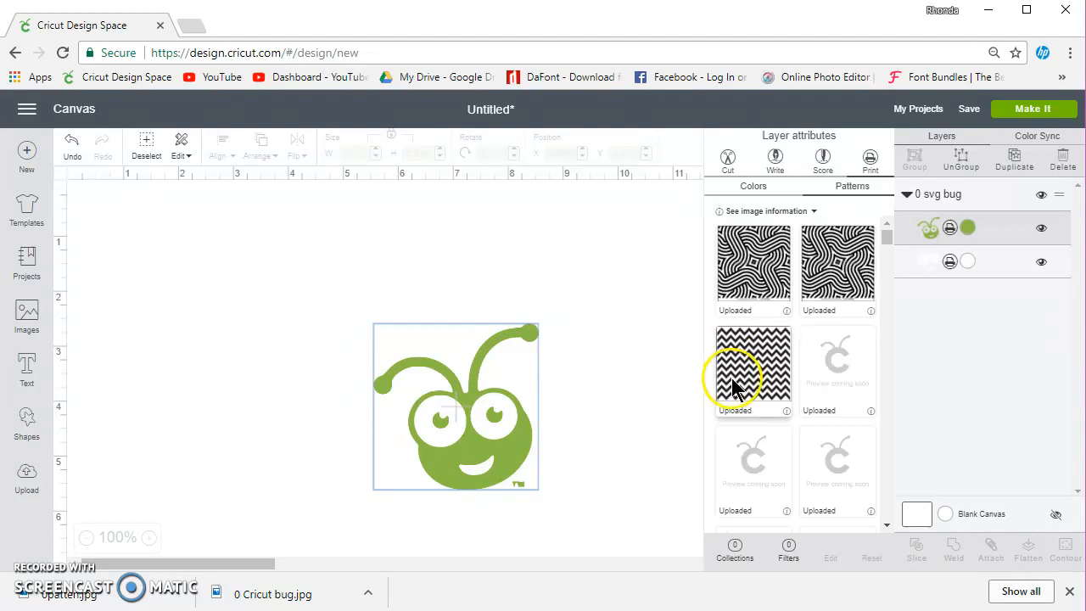
left_click(774, 263)
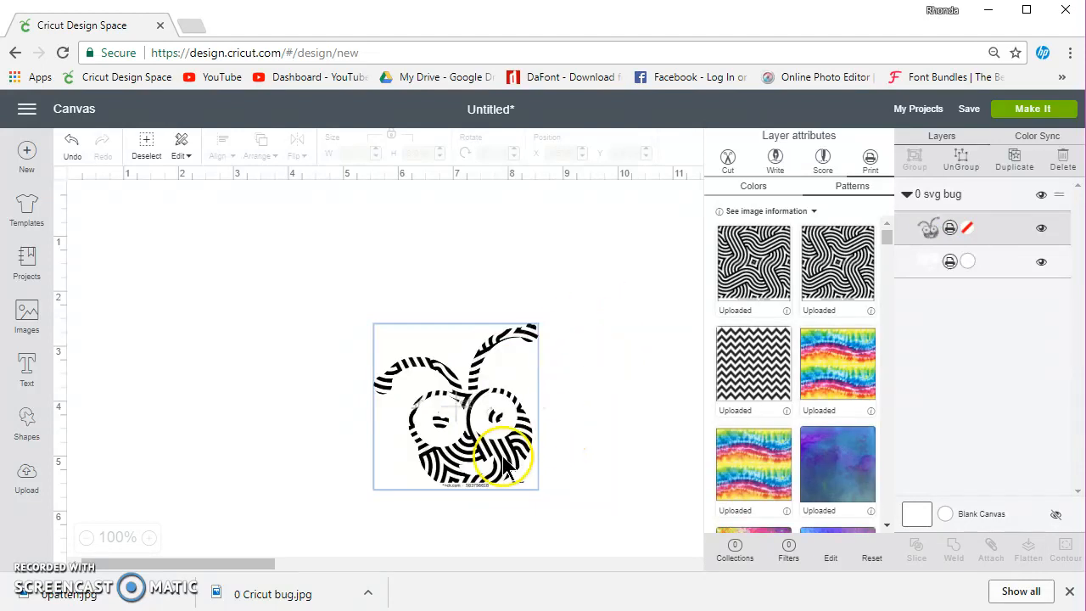
Step: Move the patterned bug to about X 4.3, Y 1.8 and ungroup its two layers
left_click_drag(506, 463, 308, 348)
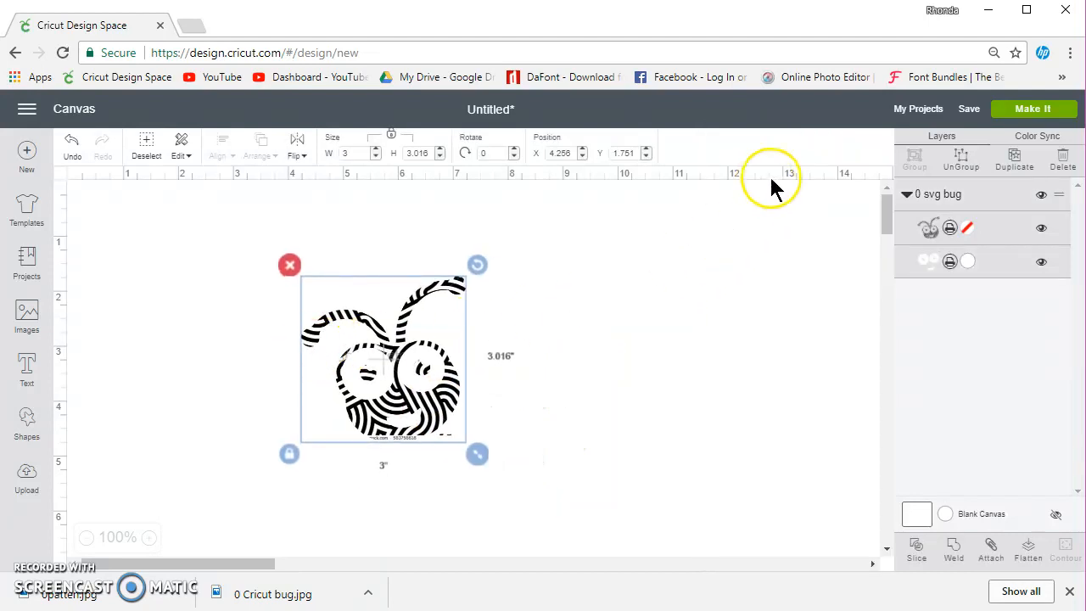
left_click(478, 331)
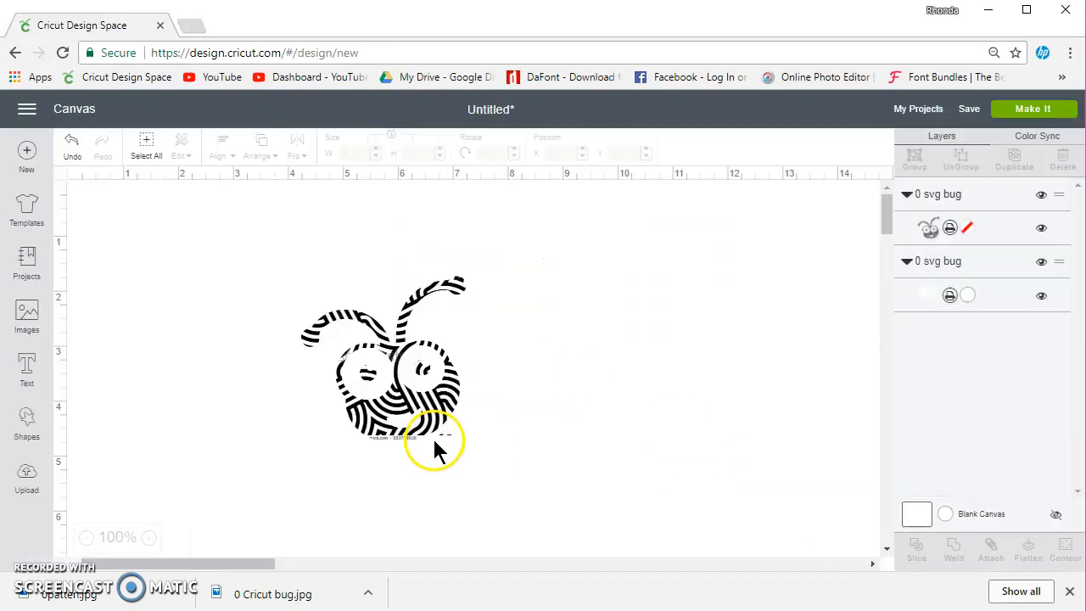
Step: Select both ungrouped bug layers together and delete them from the canvas
left_click_drag(590, 481, 223, 240)
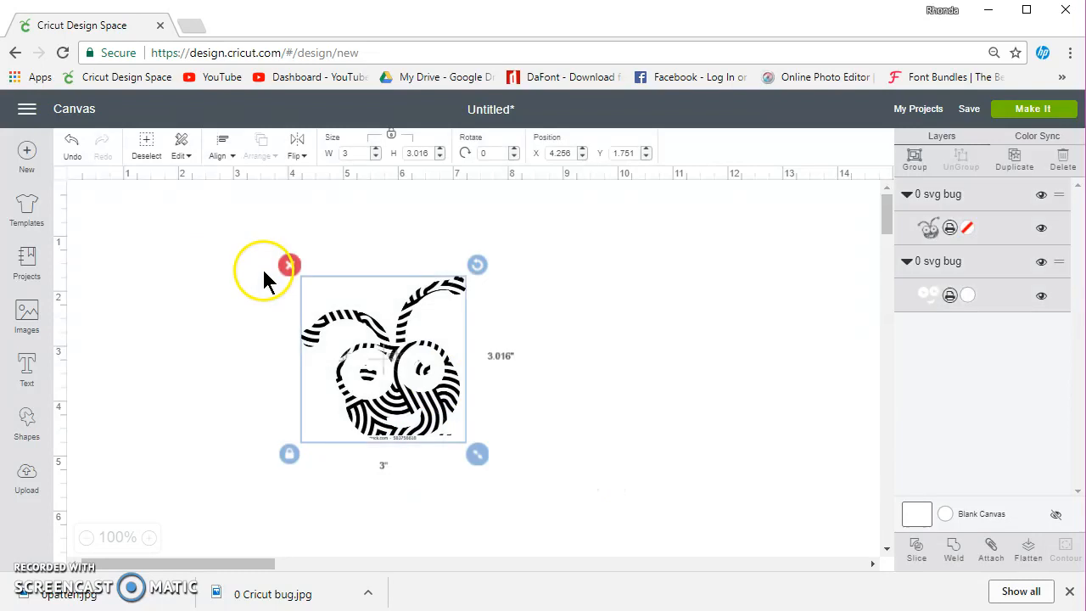
left_click(289, 263)
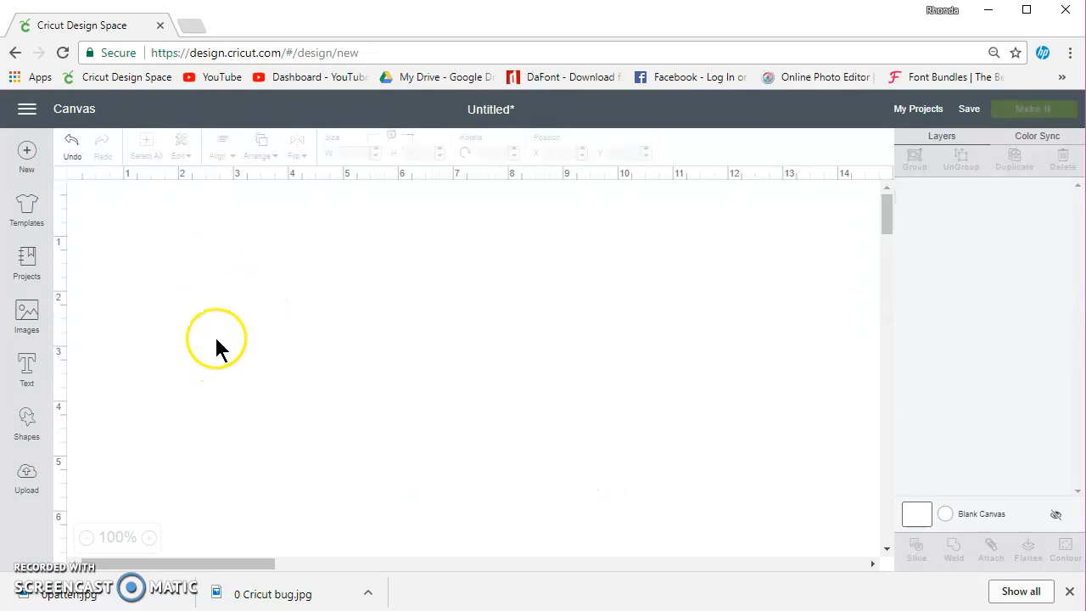